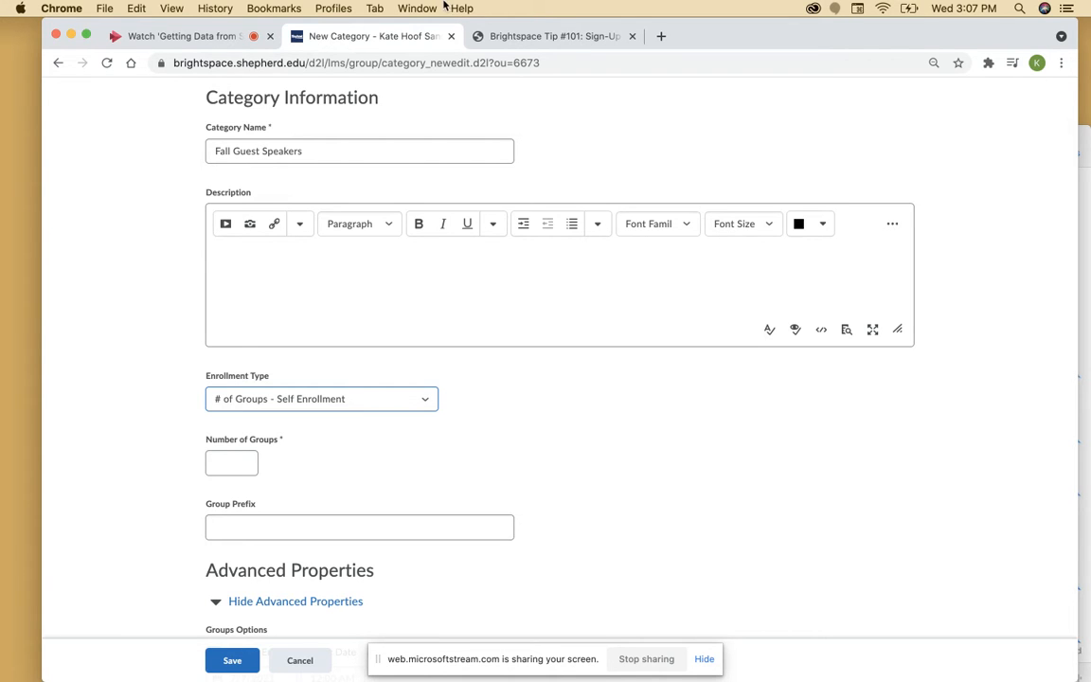
From the Groups page, start a new category and name it 'Guest Speakers'
scroll(520, 152, up, 3)
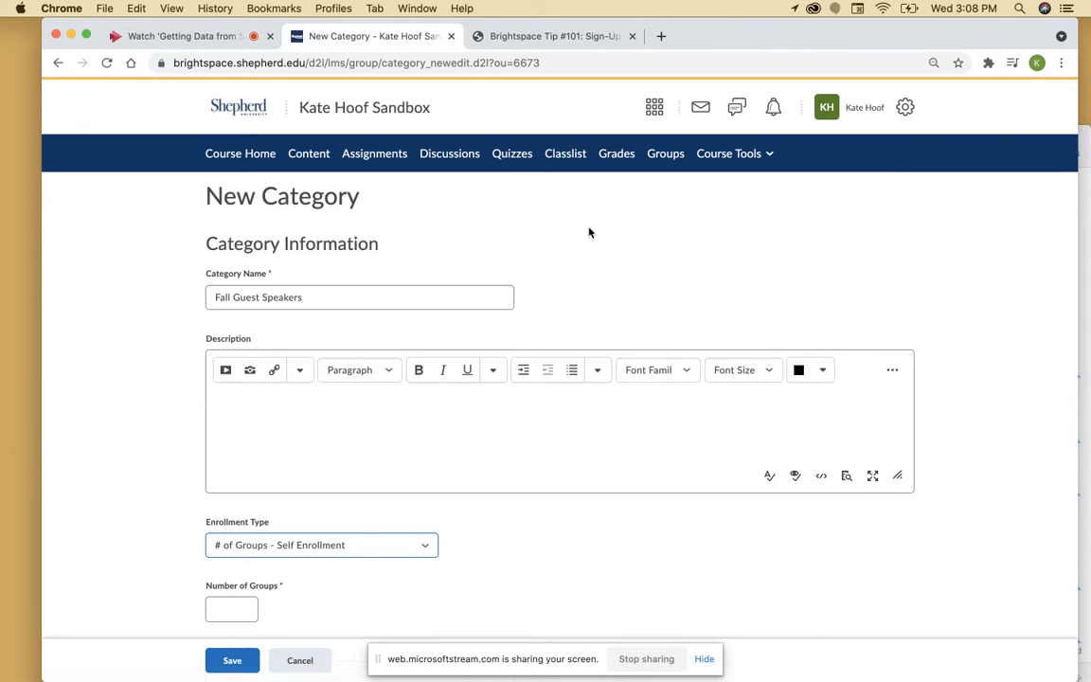
click(667, 158)
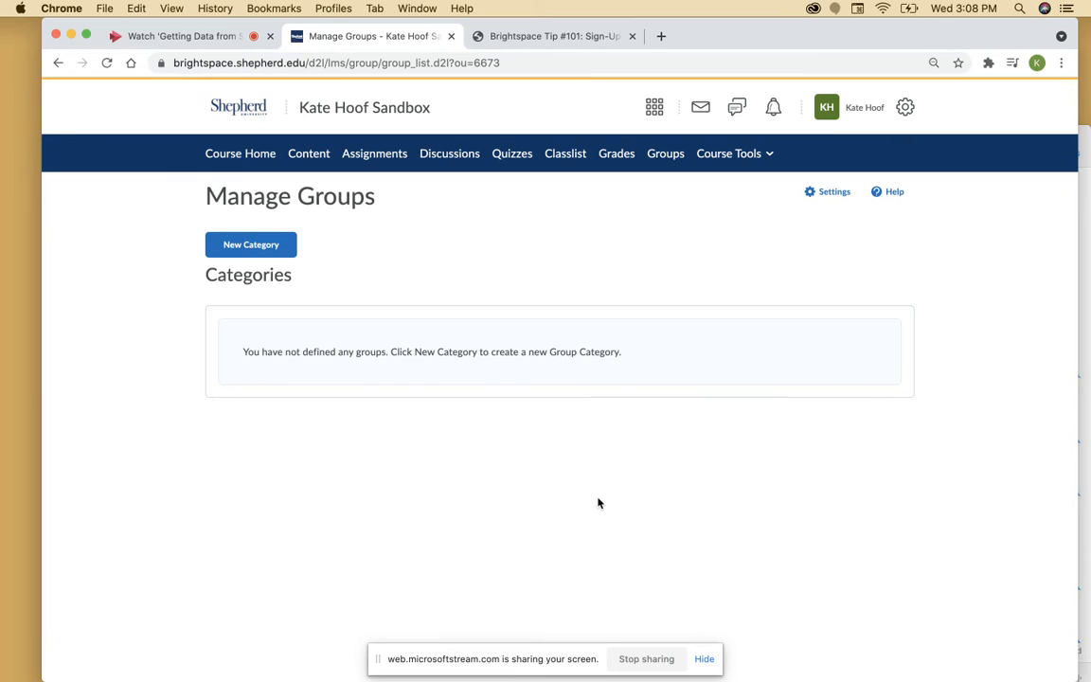
click(281, 246)
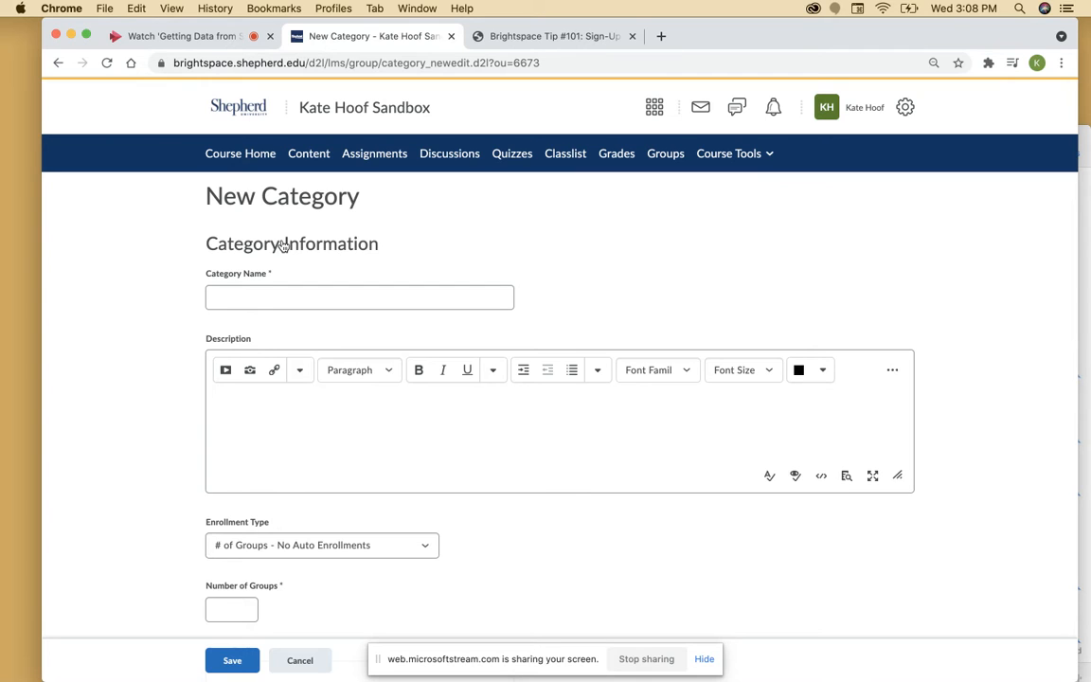
click(266, 293)
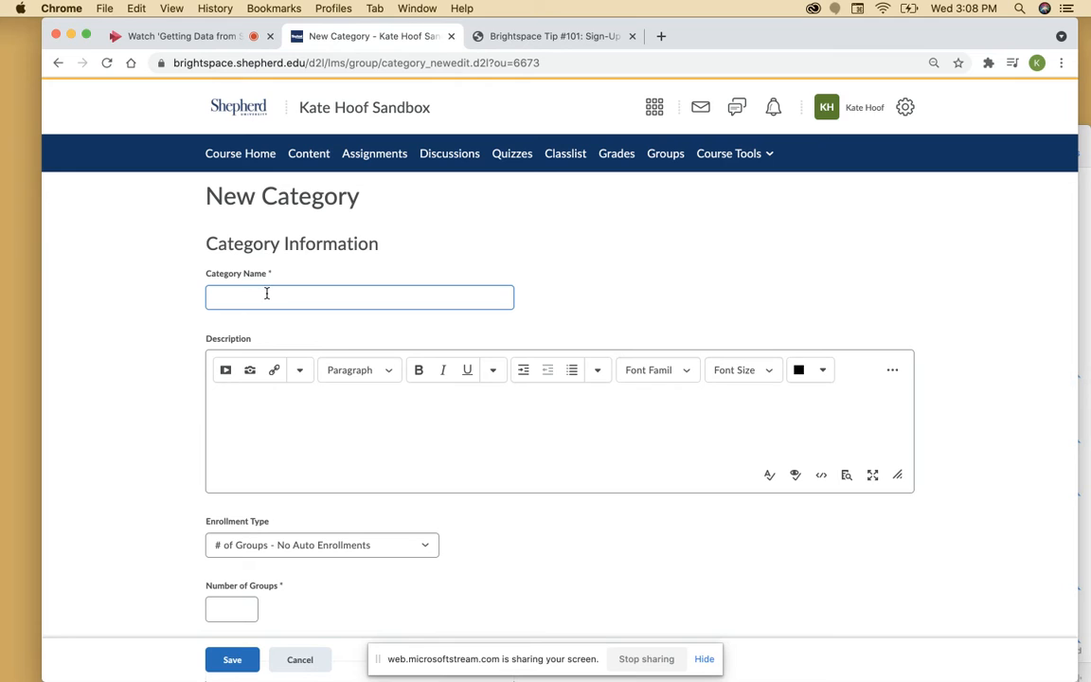
text(Guest Speakers)
click(285, 407)
scroll(310, 442, down, 3)
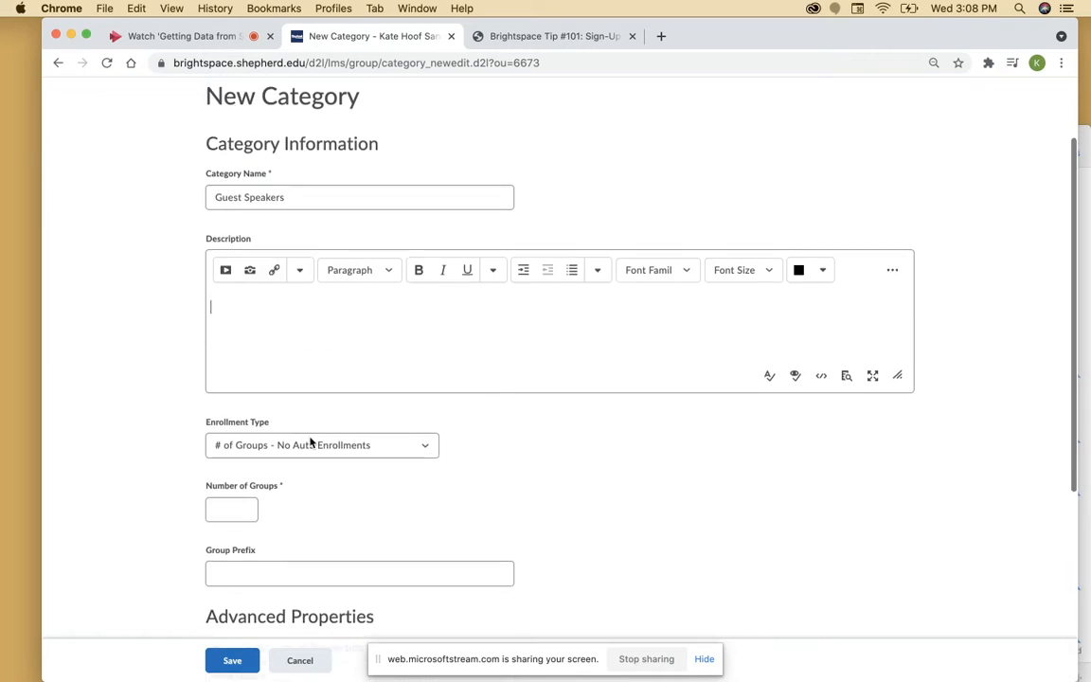
Set the enrollment type to '# of Groups, Capacity of # - Self Enrollment'
click(423, 432)
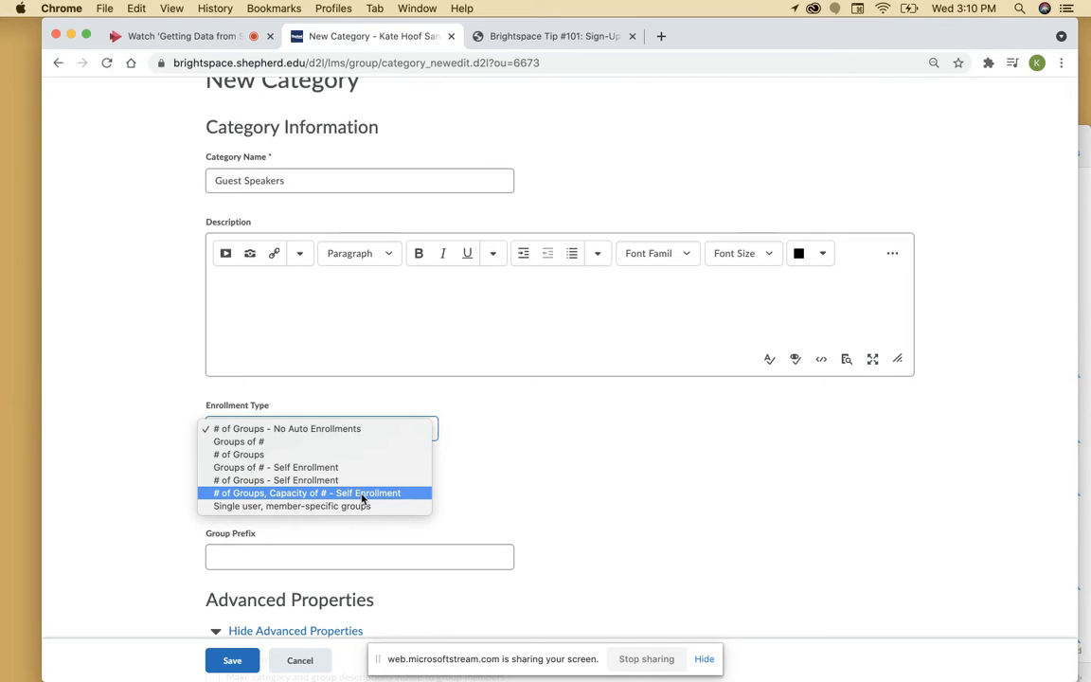
click(413, 495)
Enter 5 users per group, 3 groups, and the group prefix 'Guest Speaker'
scroll(382, 543, down, 1)
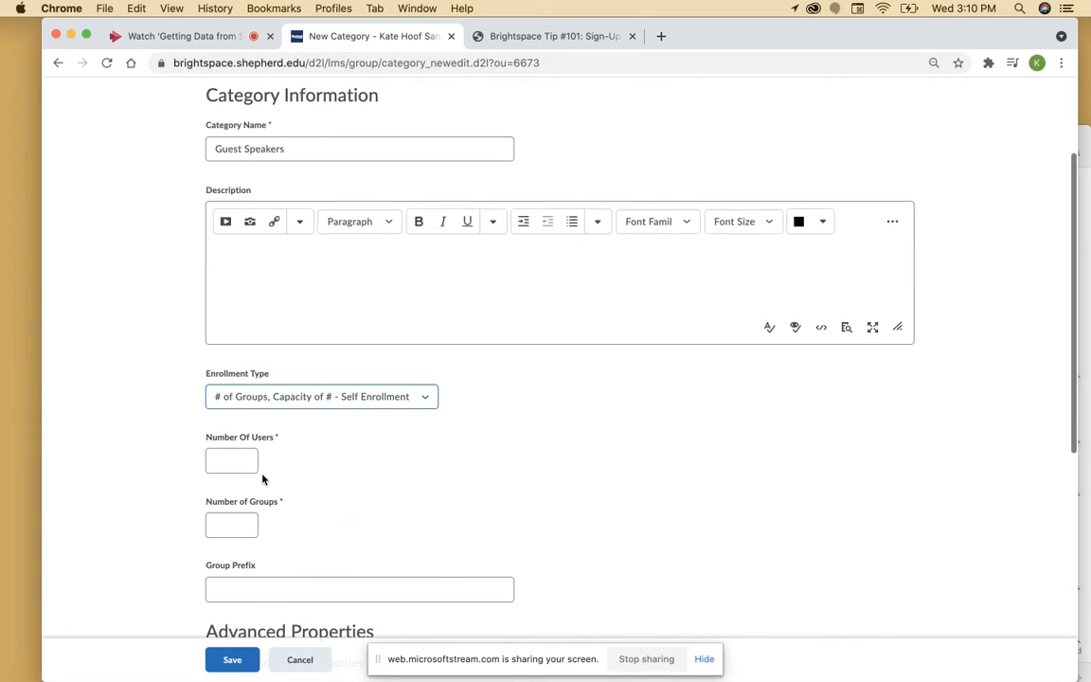
click(231, 458)
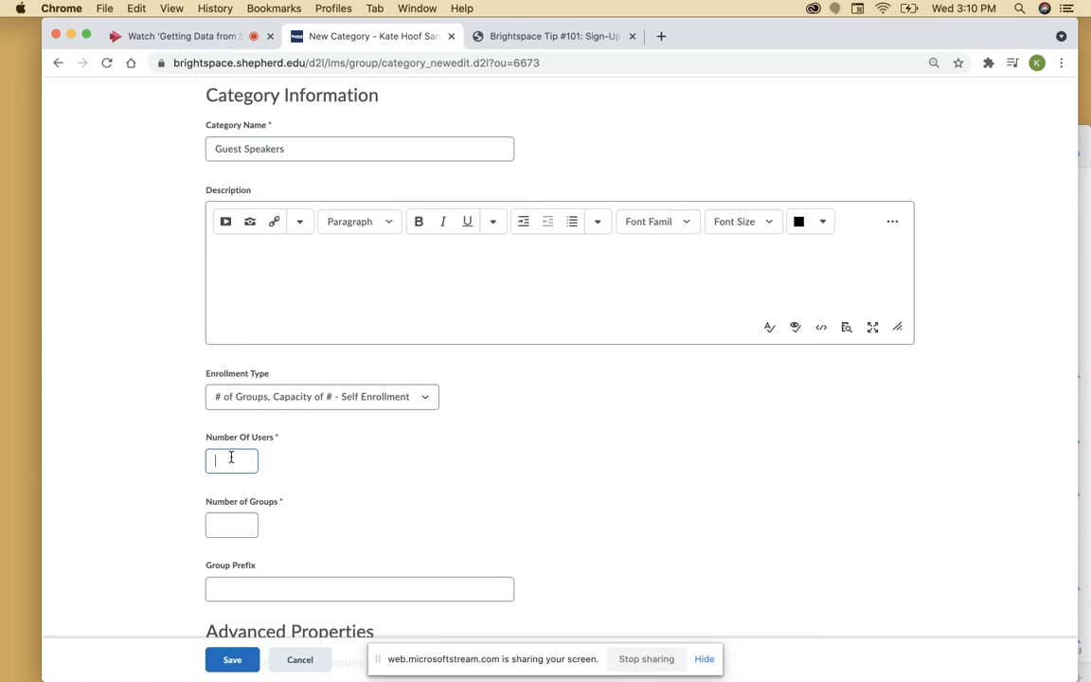
text(5)
click(227, 528)
text(3)
click(264, 583)
scroll(263, 581, down, 1)
click(227, 524)
text(Guest )
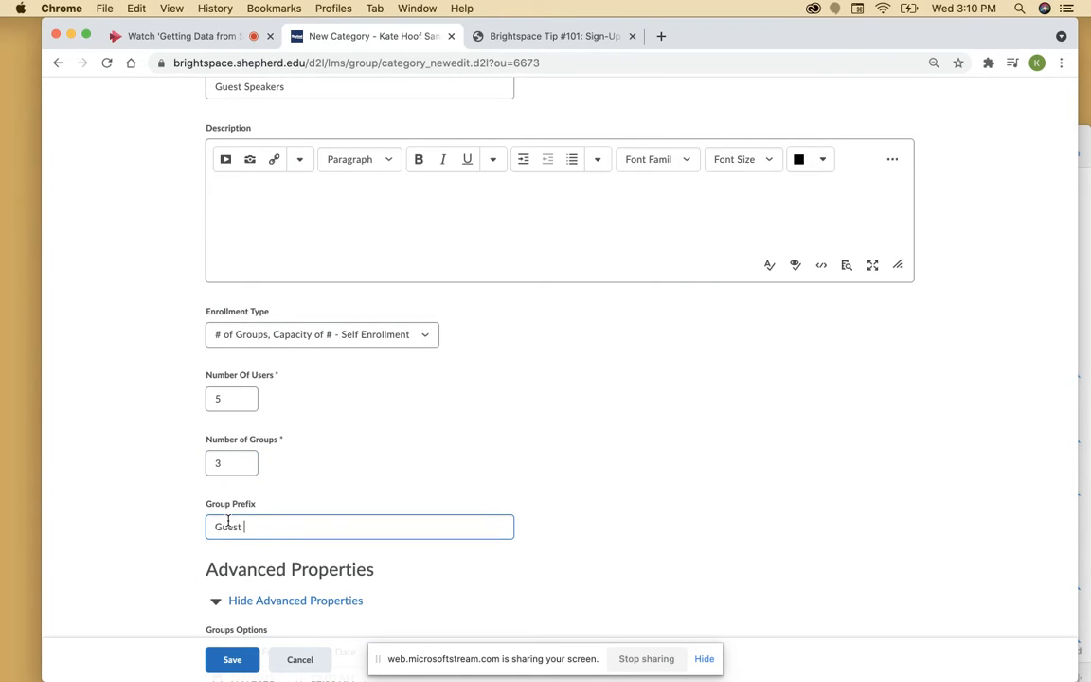
text(Speaker)
scroll(227, 521, down, 1)
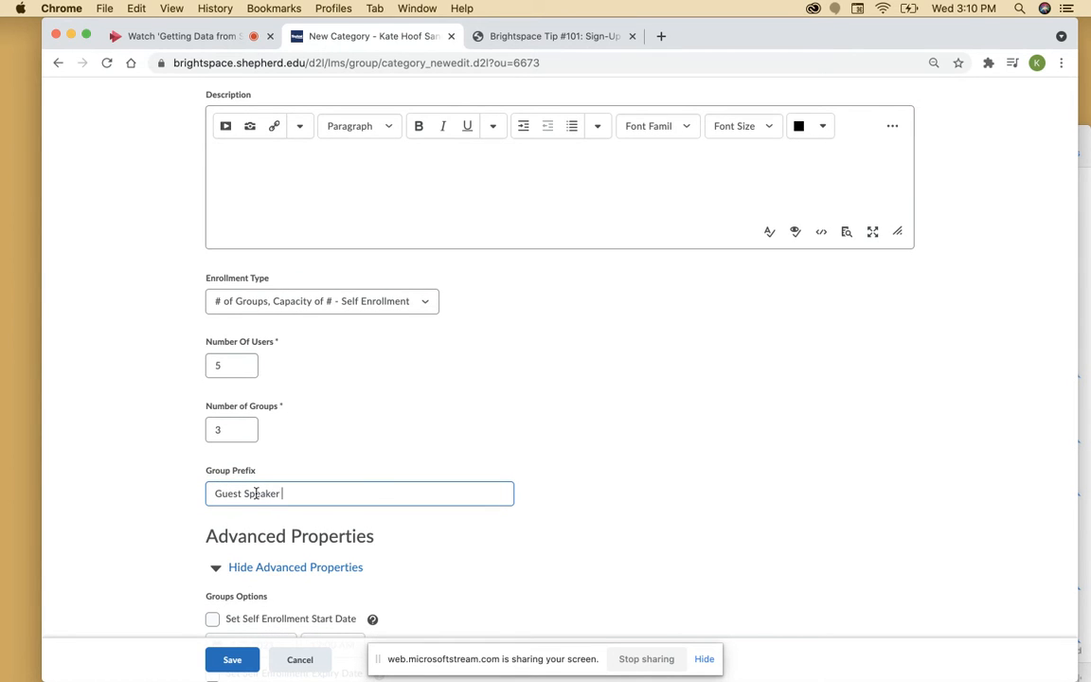
scroll(375, 490, down, 5)
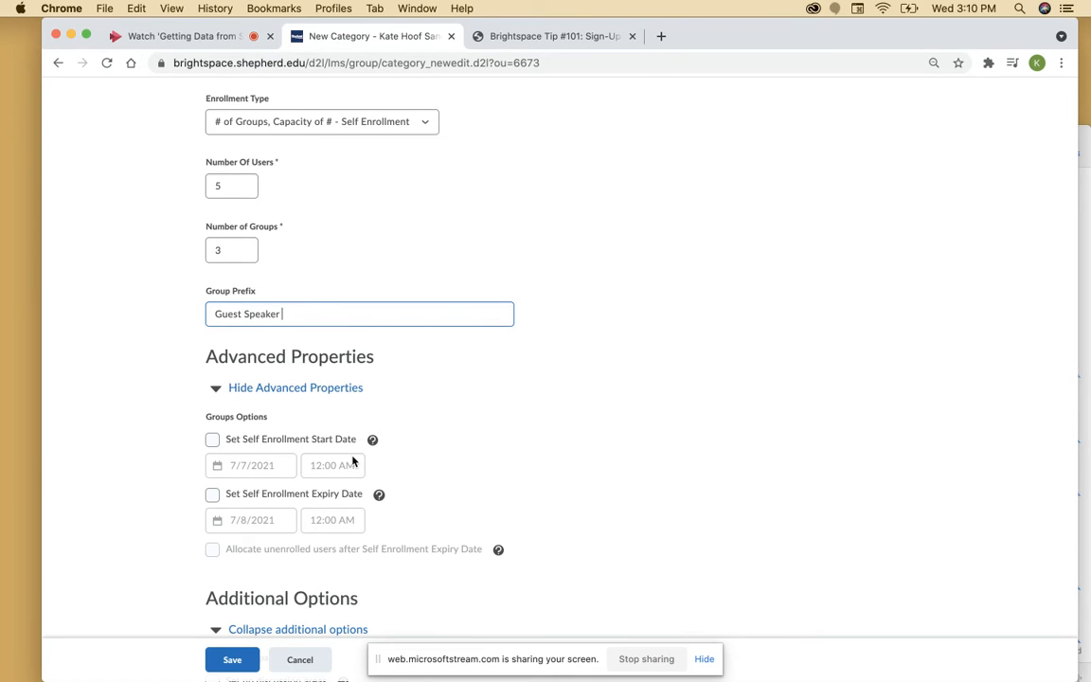
Enable self-enrollment start and expiry dates, expiring July 14, 2021, and allocate unenrolled users afterward
click(213, 440)
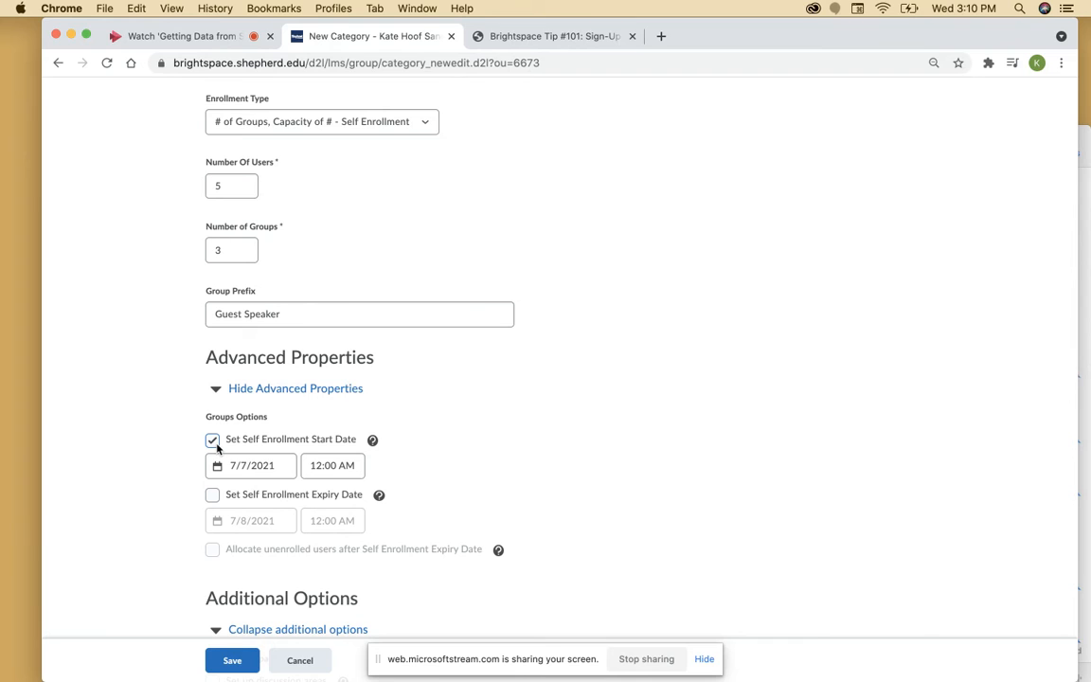
click(212, 494)
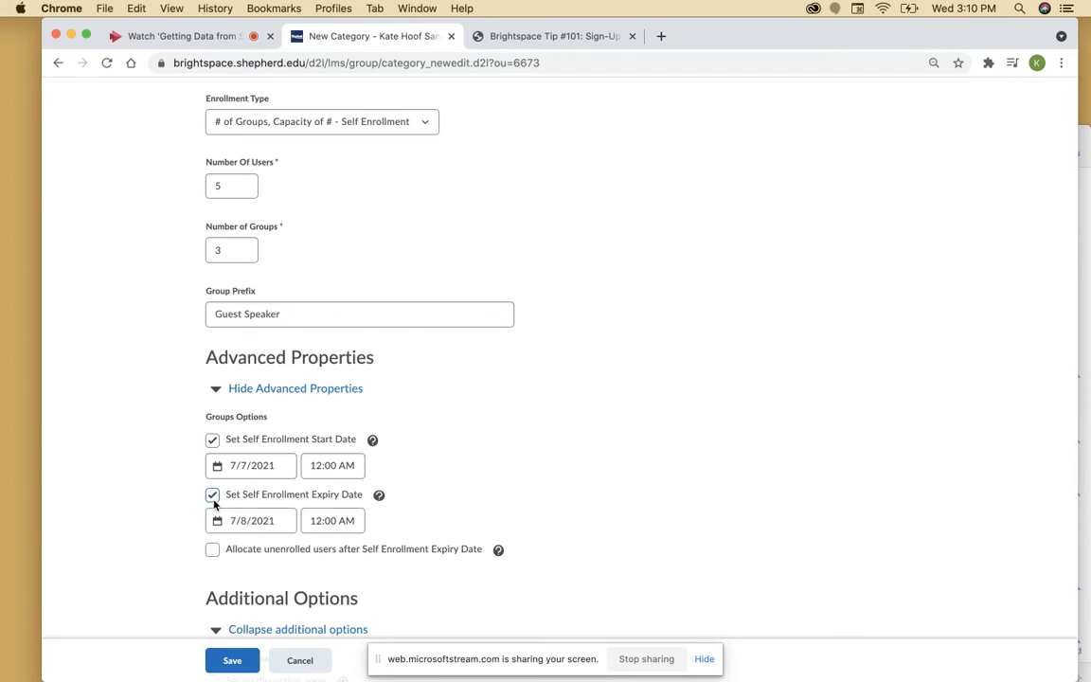
click(243, 522)
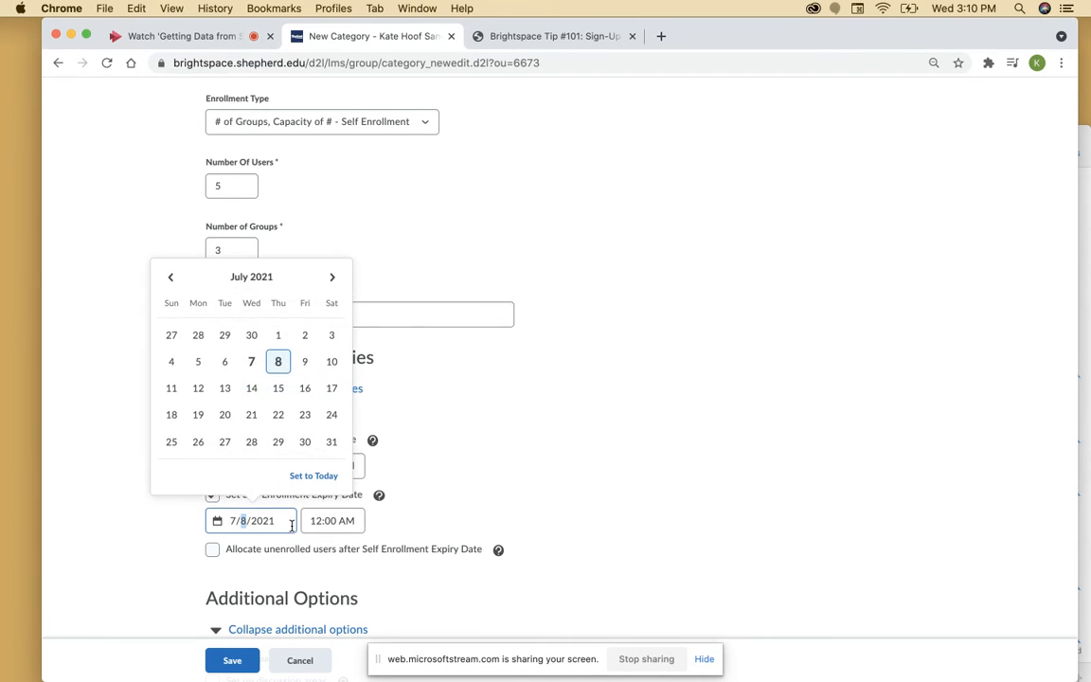
click(252, 388)
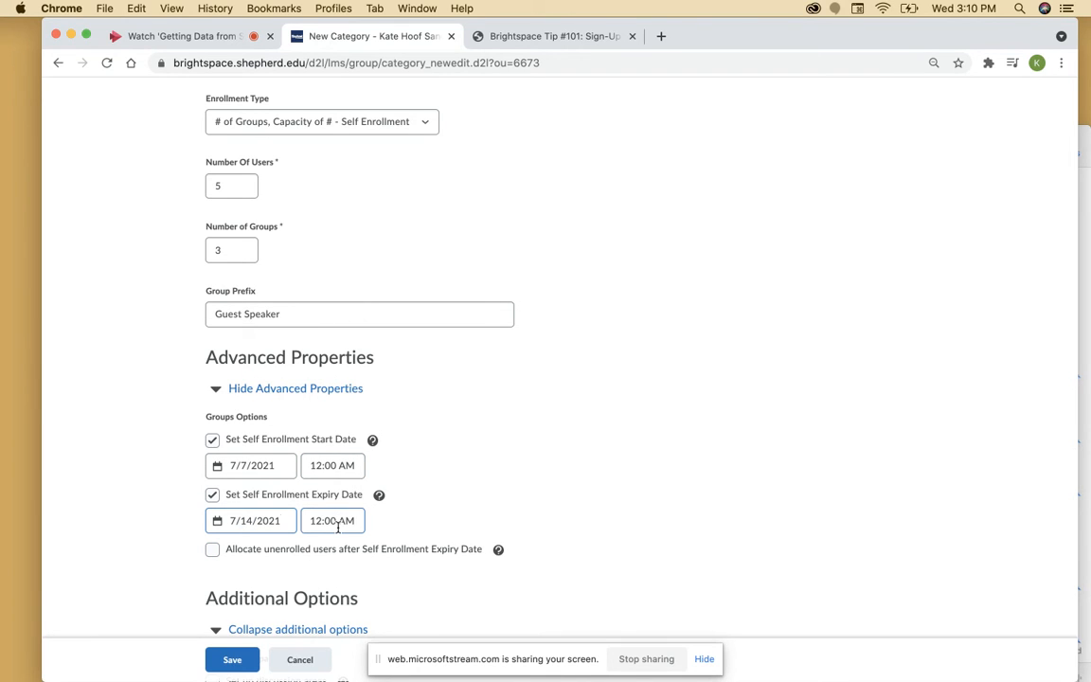
click(213, 550)
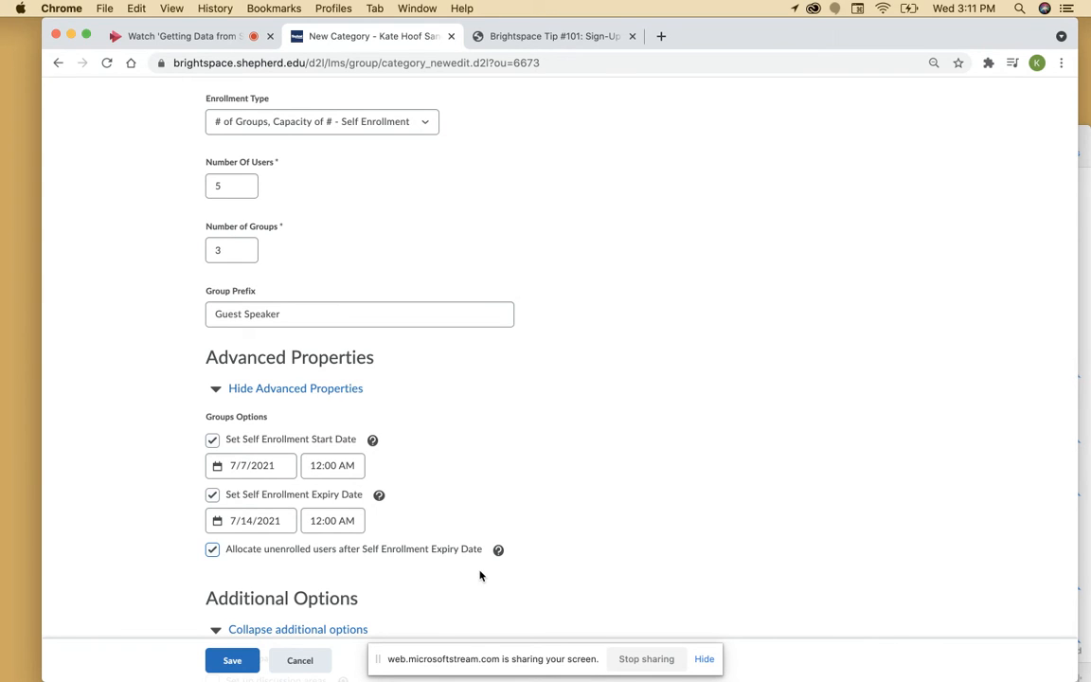
Save the category so groups Guest Speaker 1–3 are created with capacity 5
scroll(479, 575, down, 4)
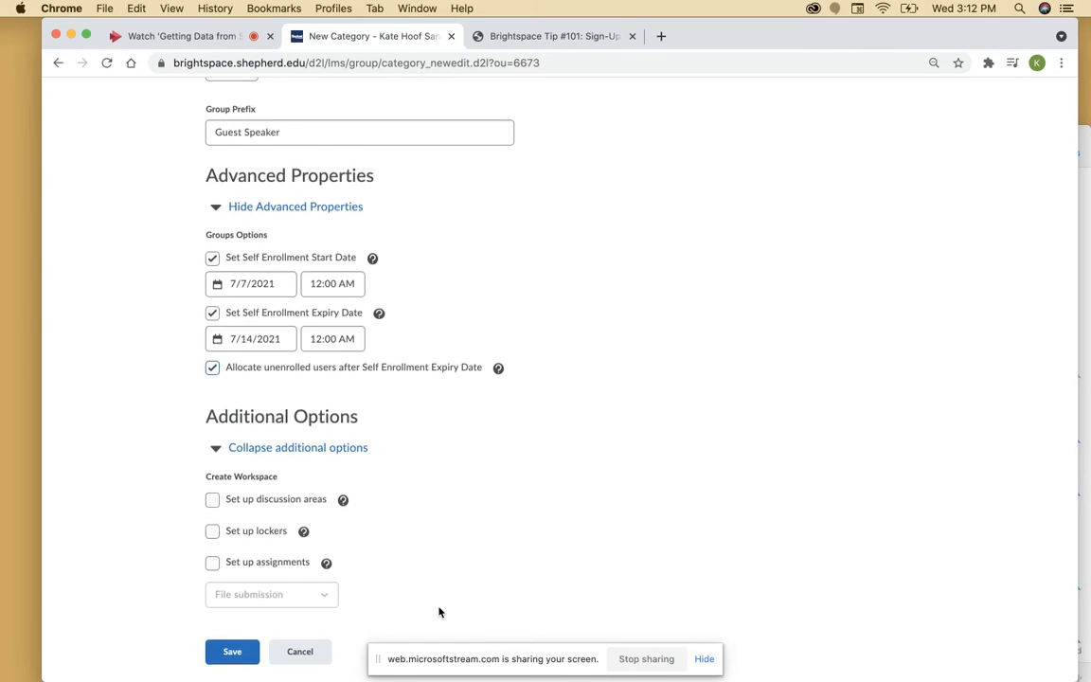
click(223, 656)
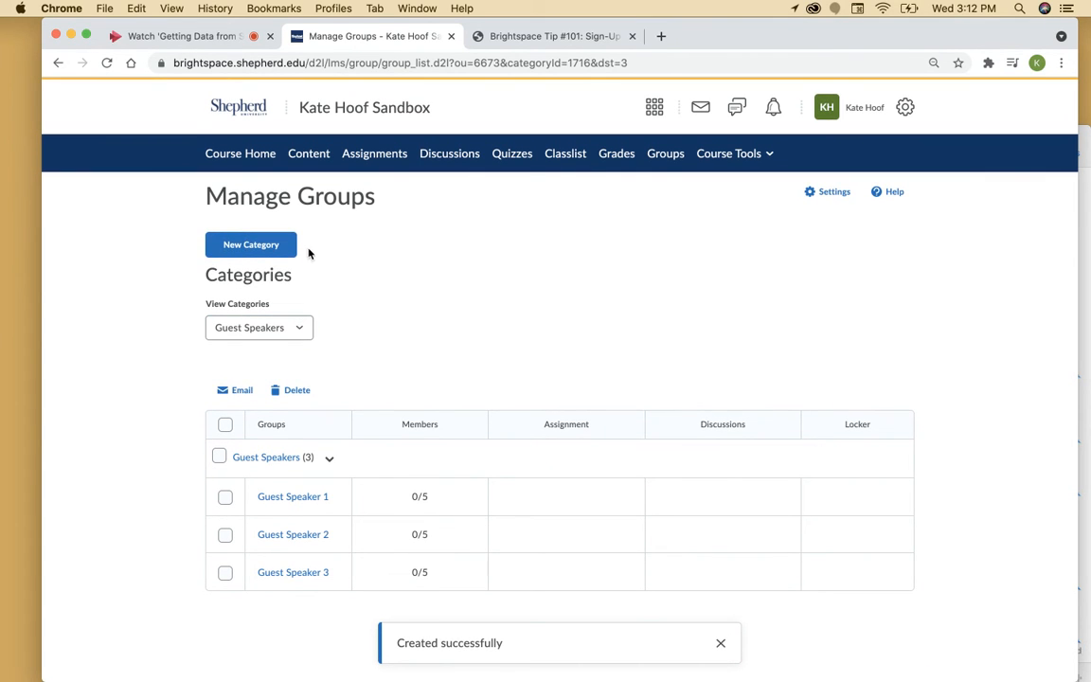
Append the first speaker's name to the Guest Speaker 1 group name and save
click(300, 331)
click(325, 333)
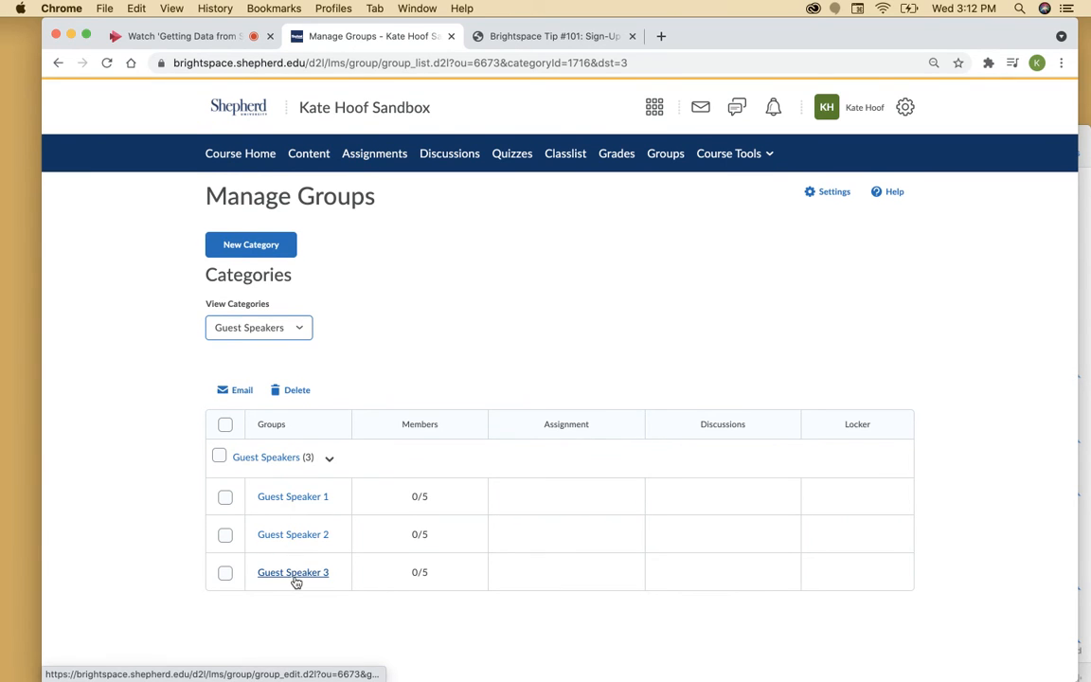
click(307, 498)
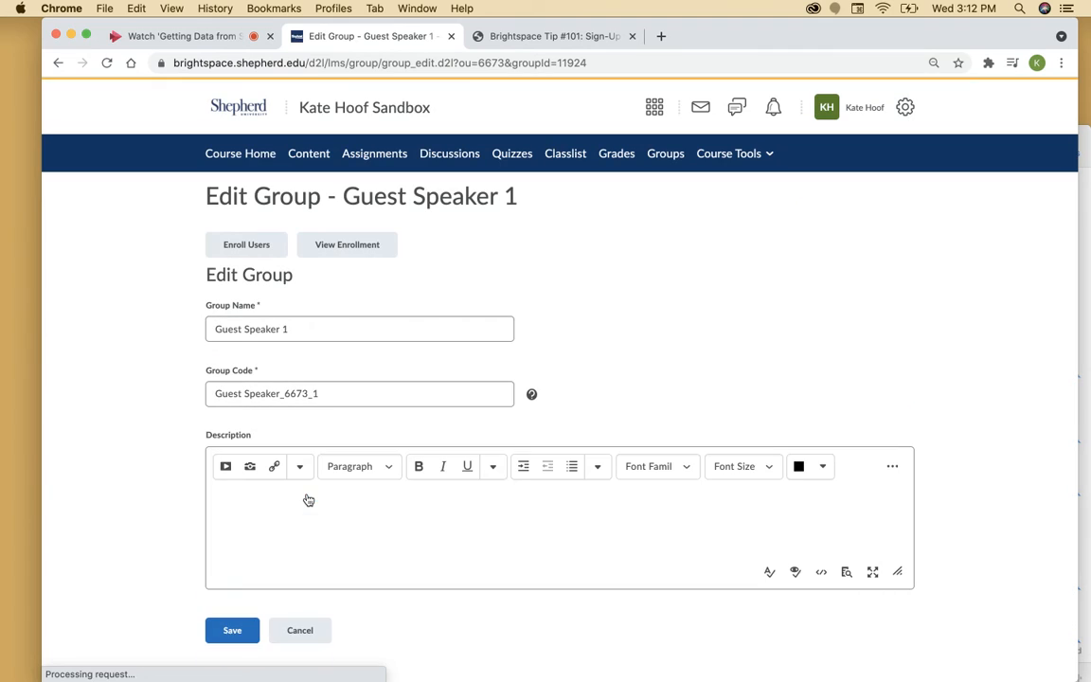
click(291, 329)
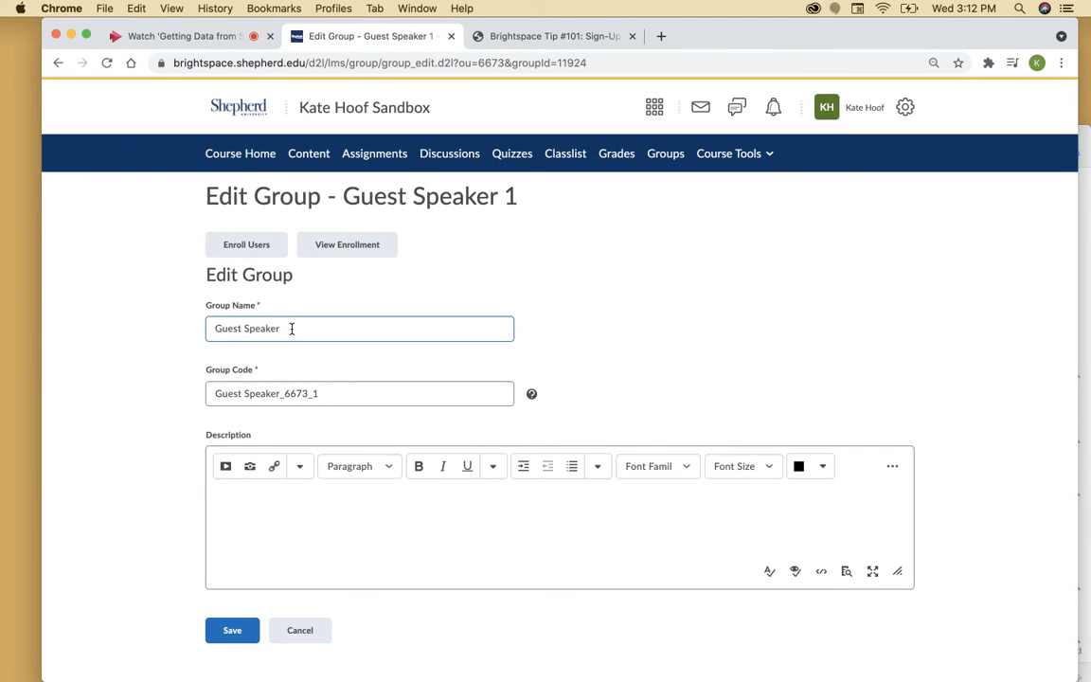
click(300, 505)
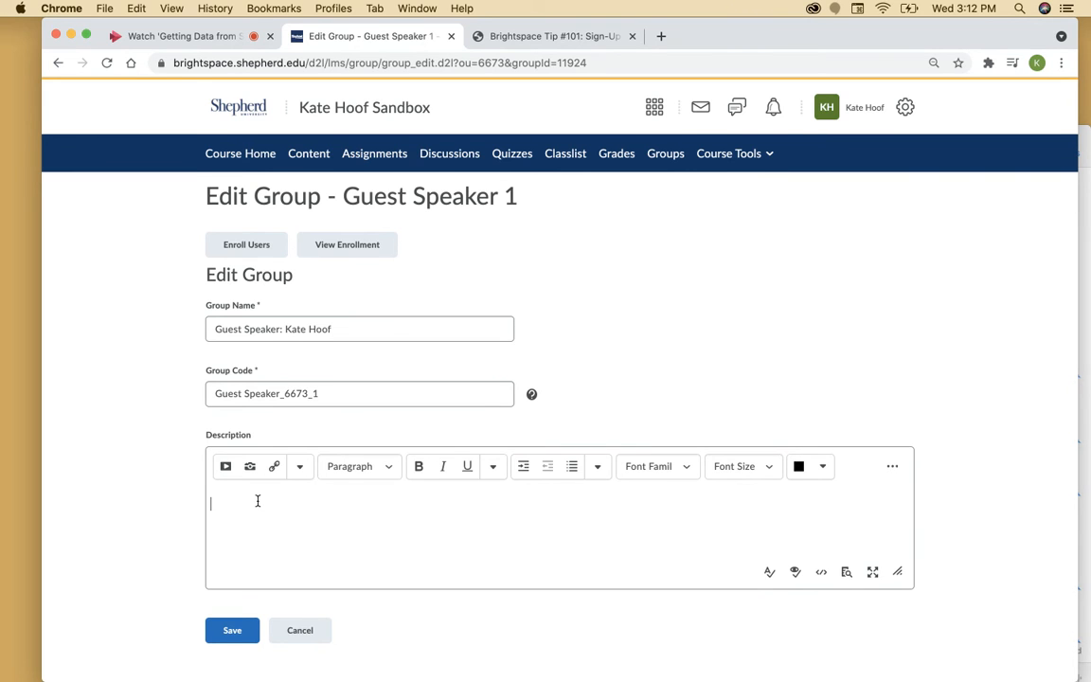
click(236, 629)
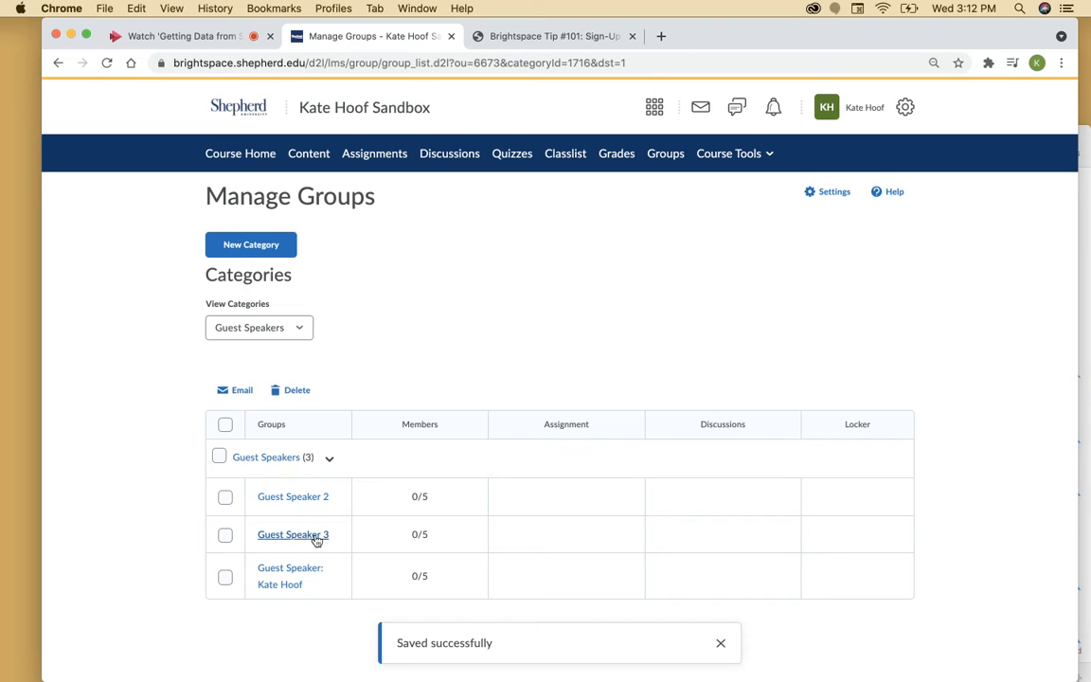
Add the second speaker's name to the Guest Speaker 2 group name
click(306, 502)
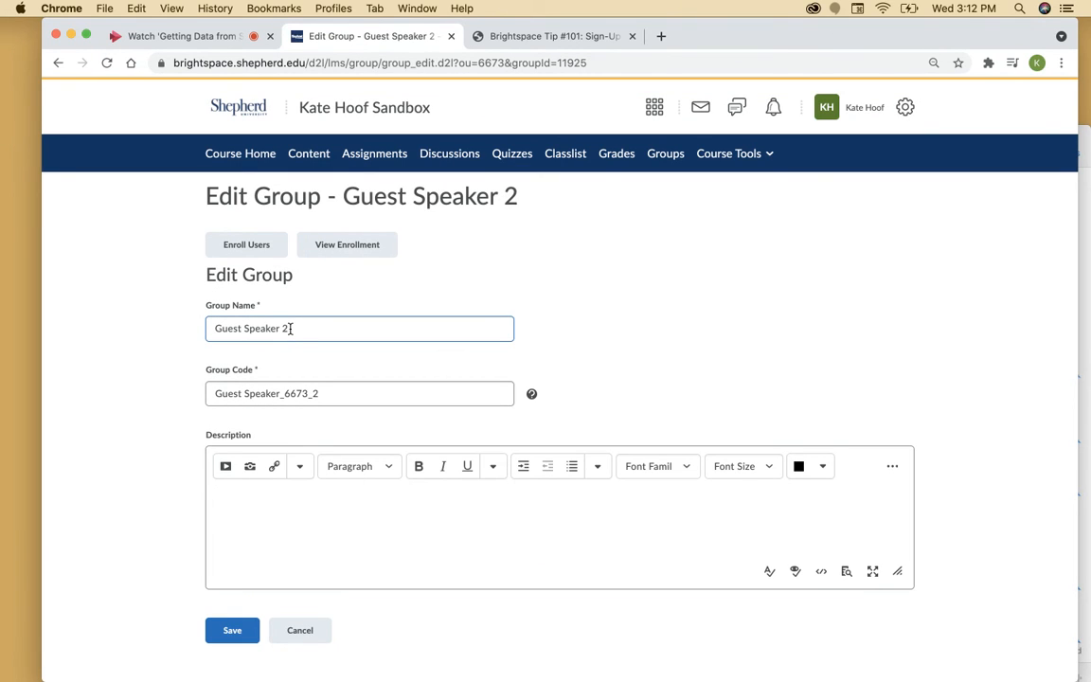
click(232, 641)
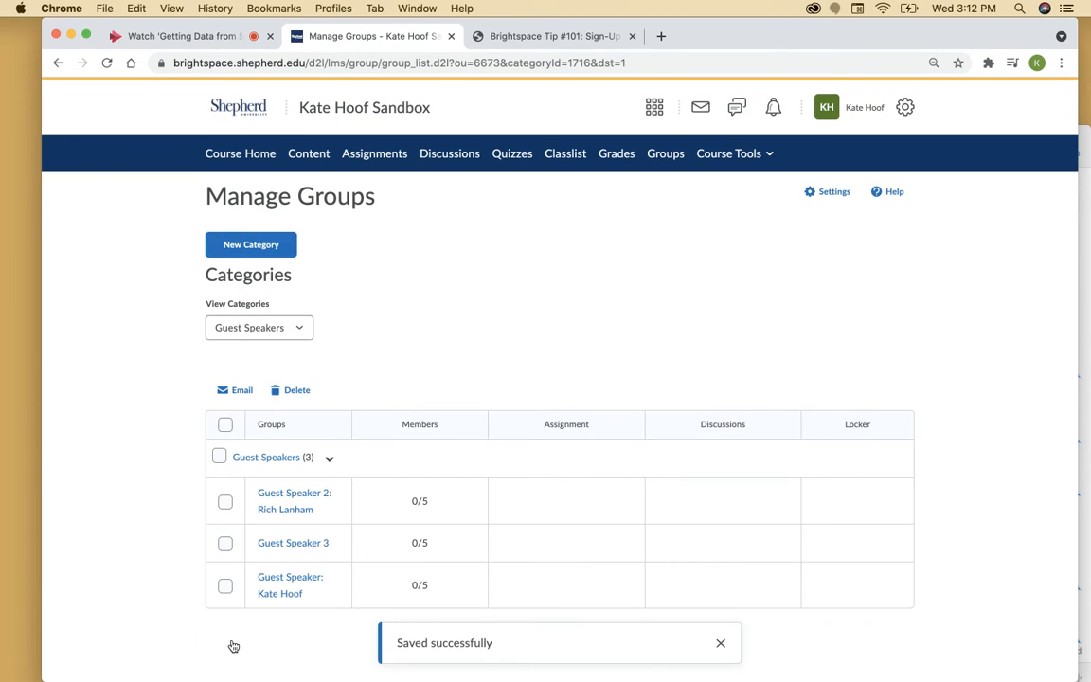
Append ': ' and the third speaker's name to Guest Speaker 3 and save
click(290, 588)
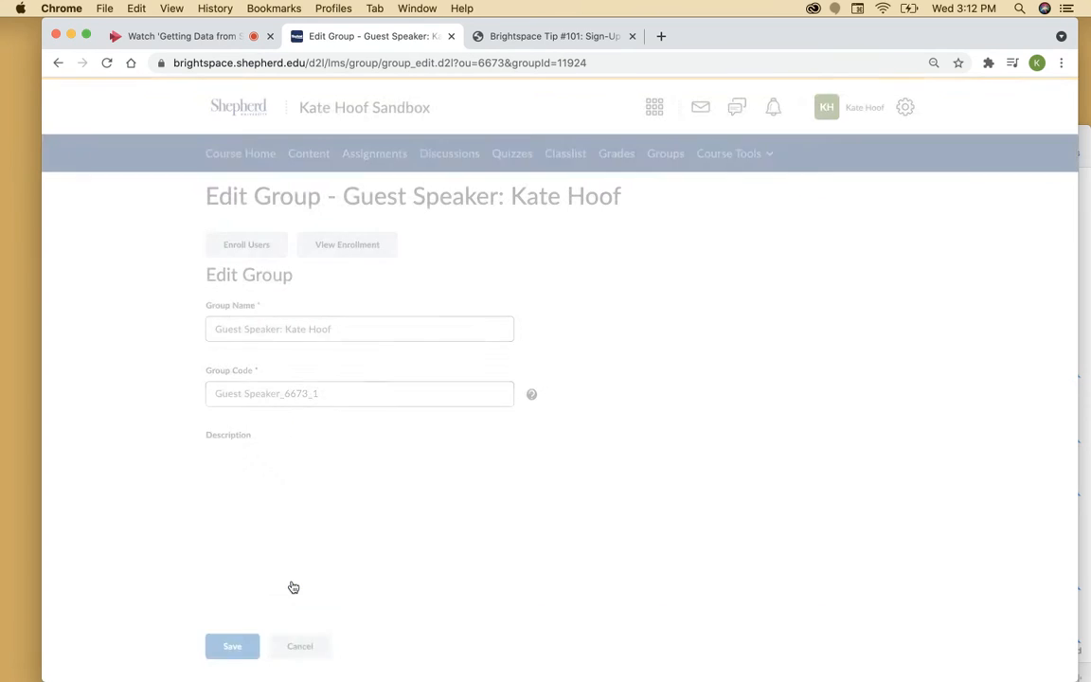
click(300, 630)
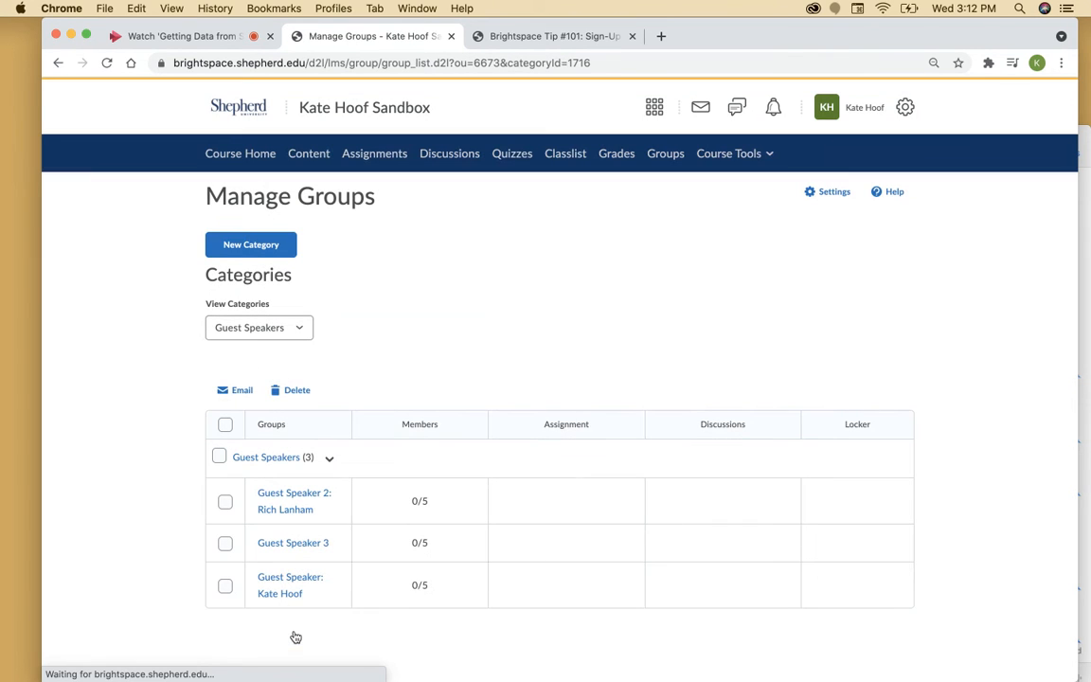
click(293, 543)
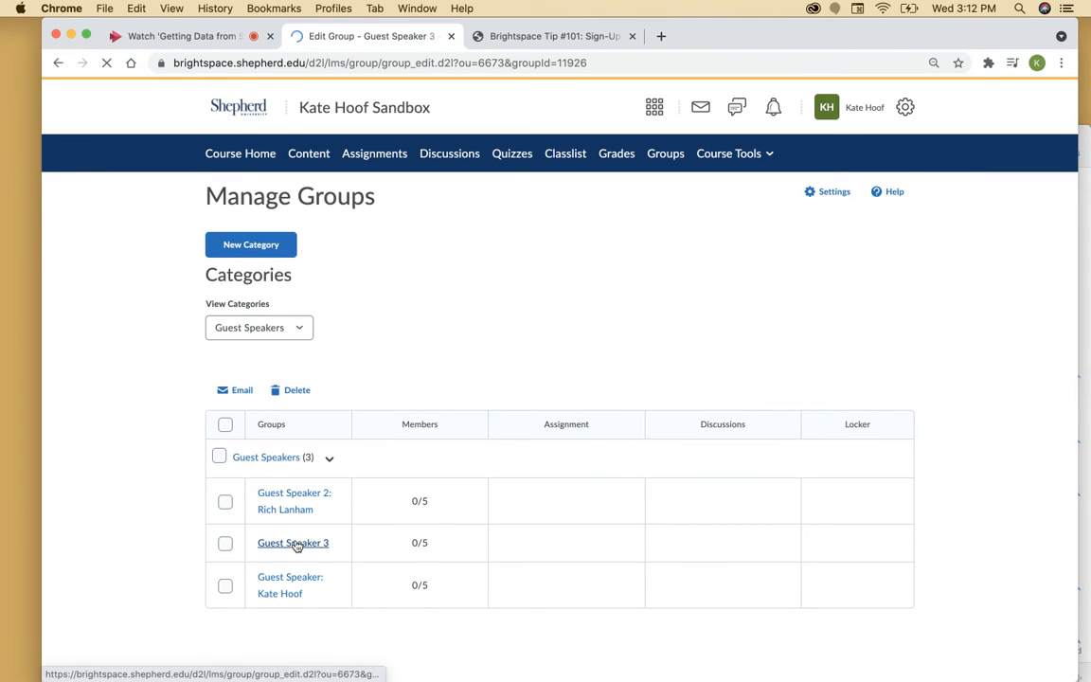
click(303, 330)
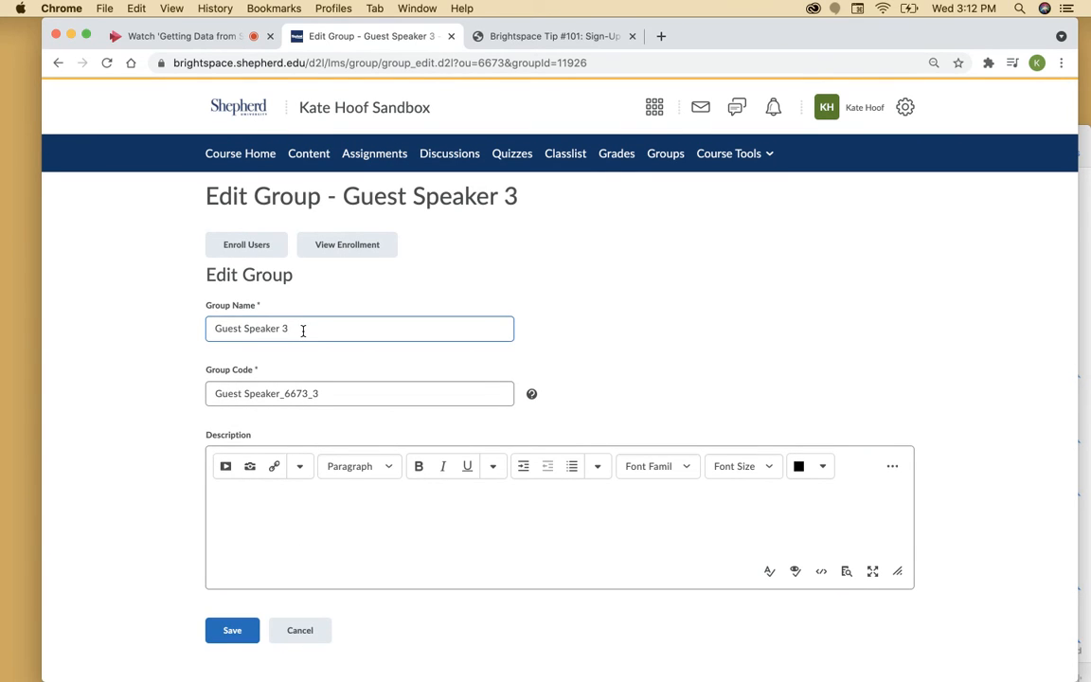
click(234, 627)
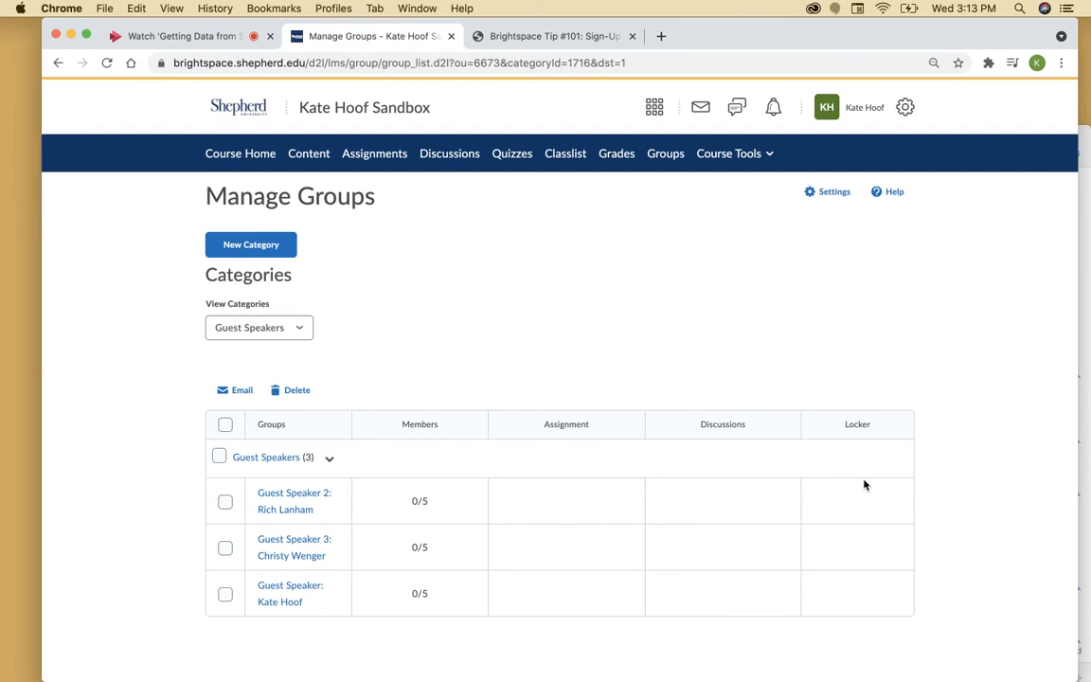
click(224, 424)
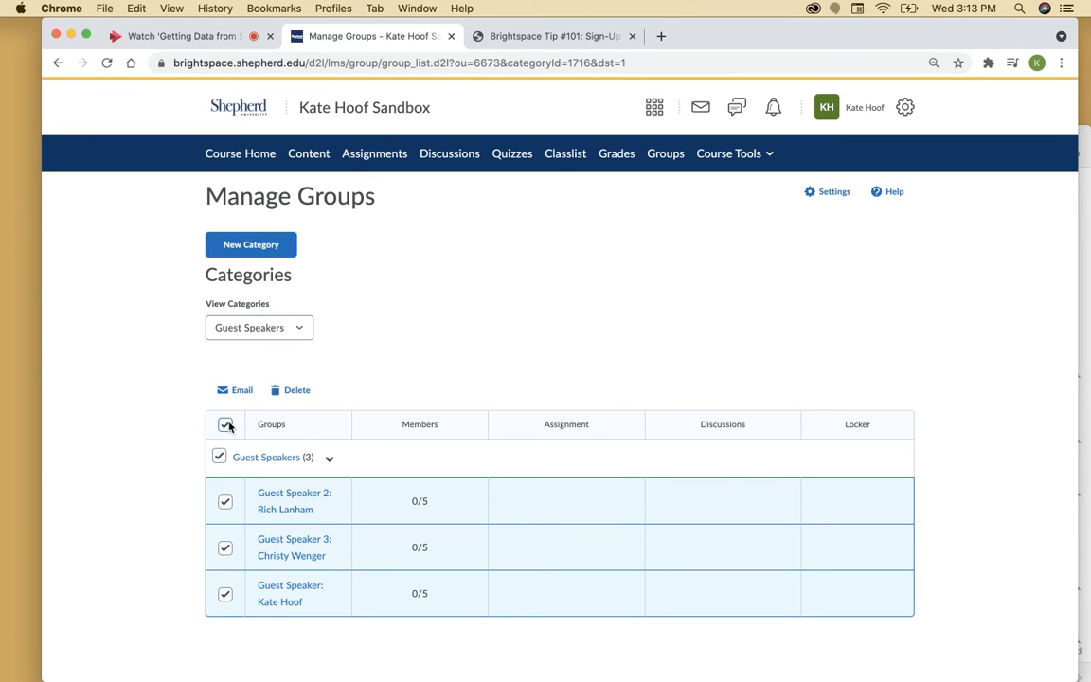
click(226, 425)
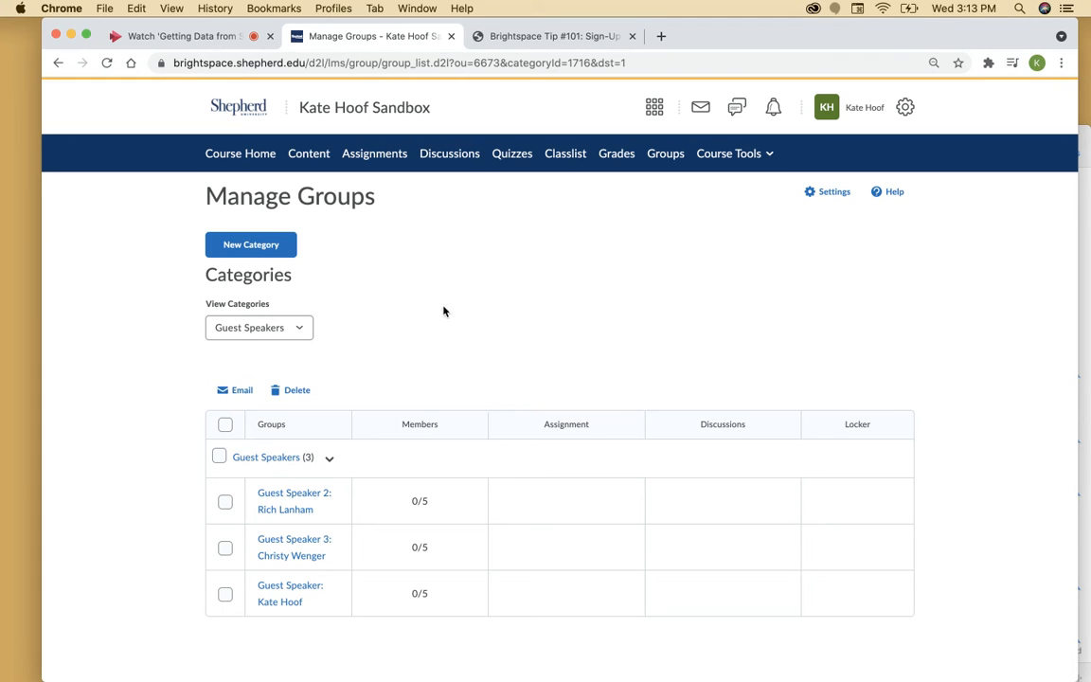
scroll(493, 484, down, 1)
click(262, 156)
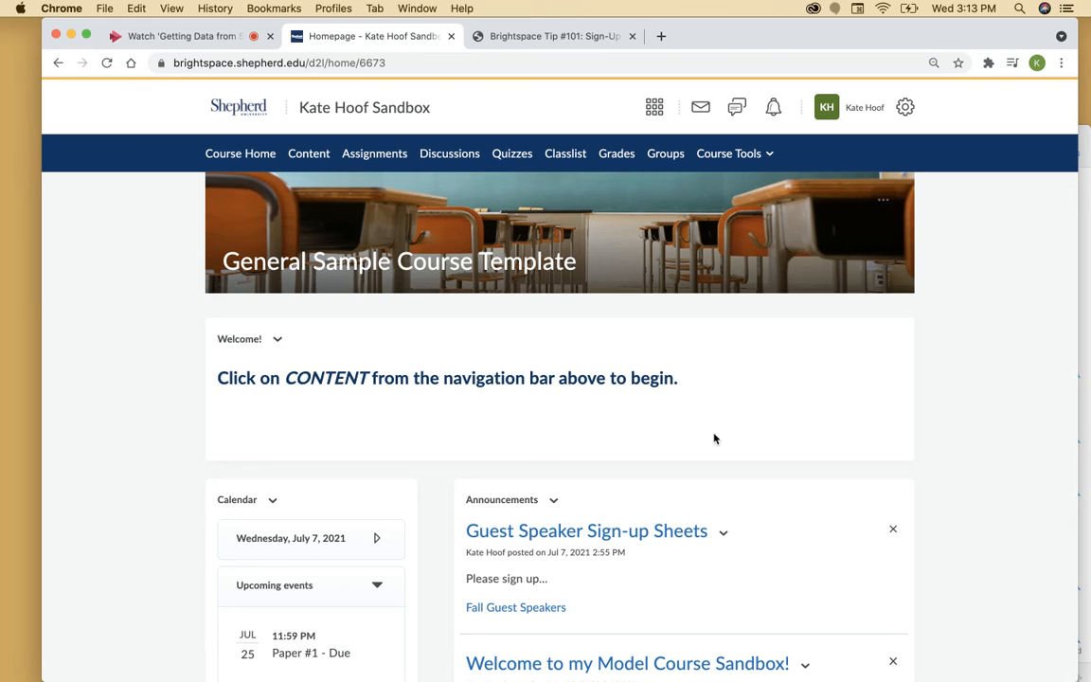
Edit the Guest Speaker Sign-up Sheets announcement and delete its Fall Guest Speakers link
click(723, 533)
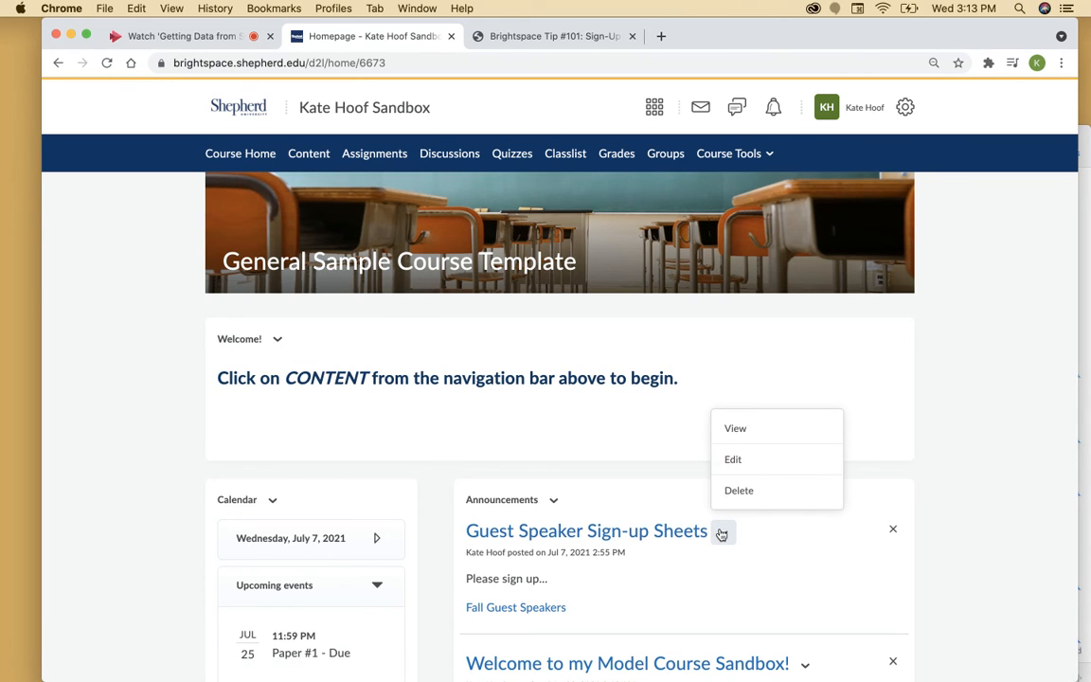
click(740, 462)
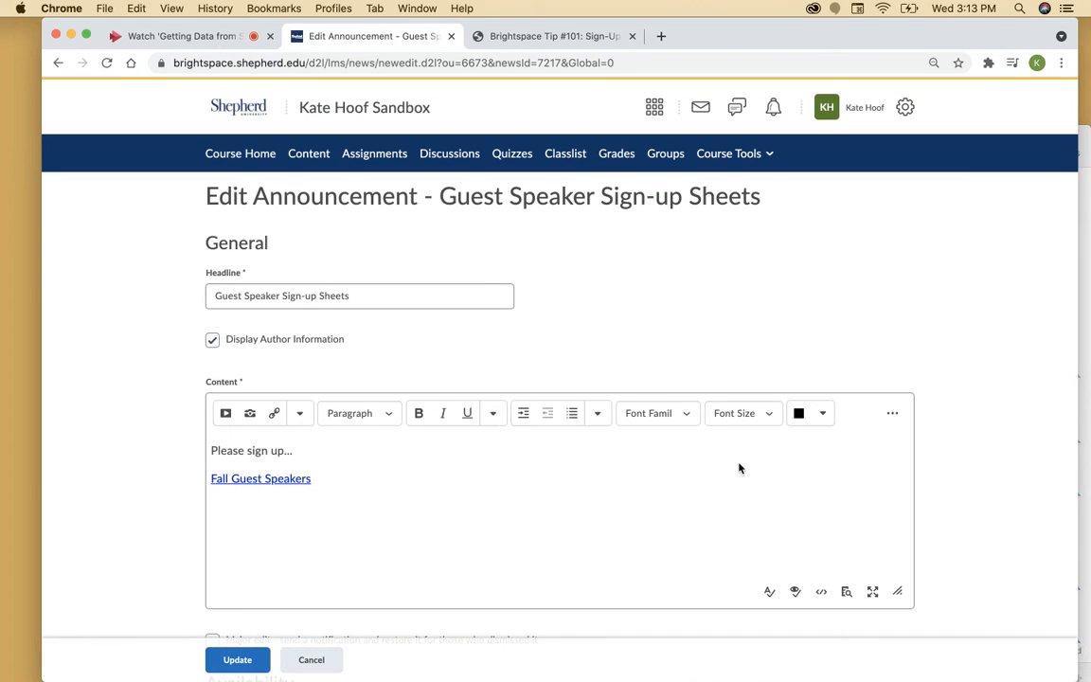
click(388, 287)
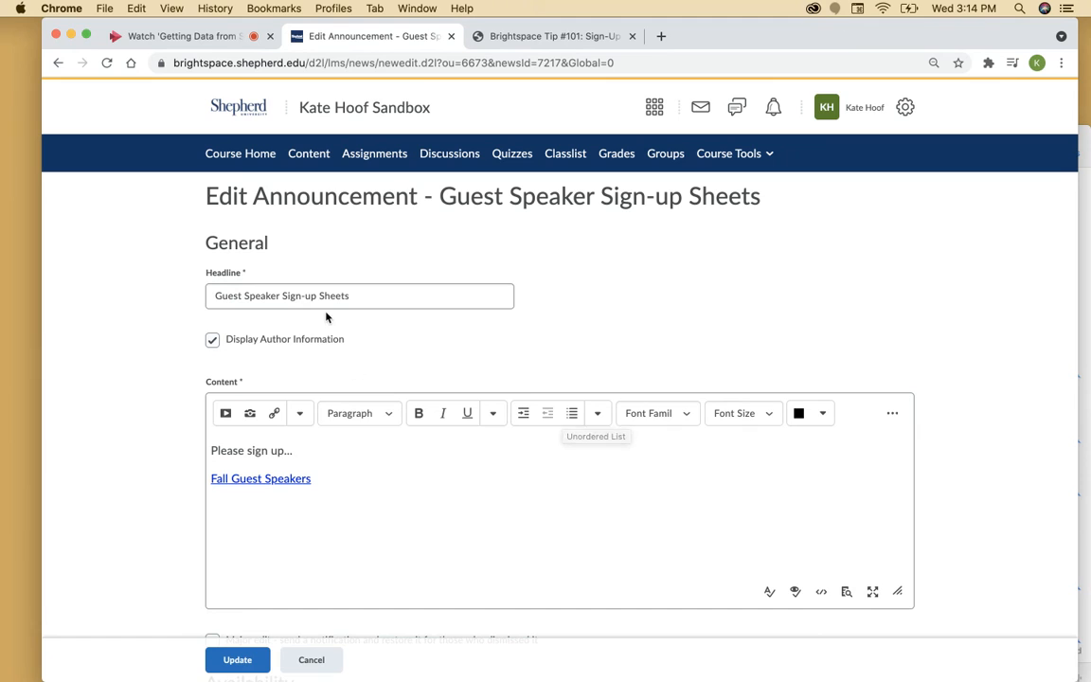
key(BackSpace)
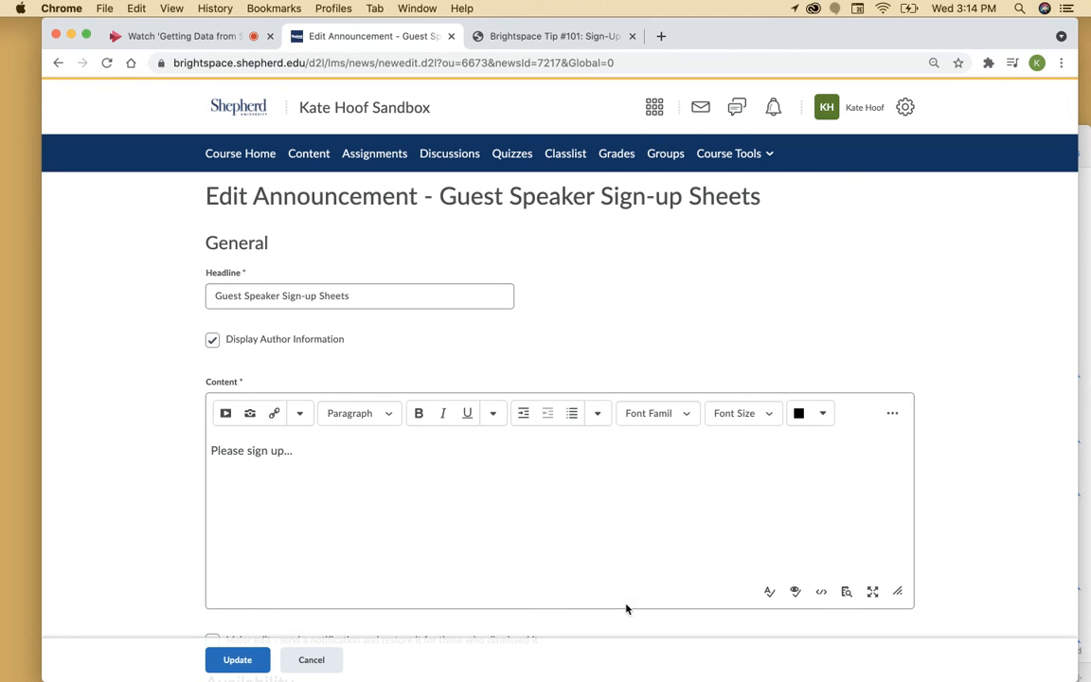
Insert a Self-Enrollment Groups quicklink to the Guest Speakers category into the announcement
click(275, 417)
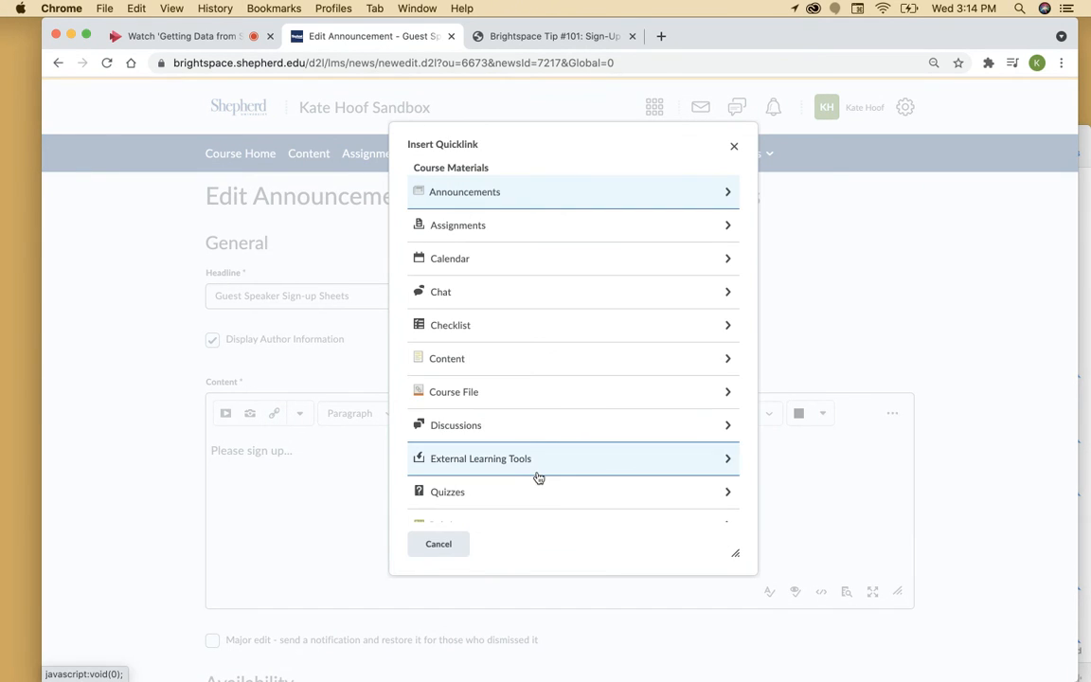
scroll(538, 478, down, 3)
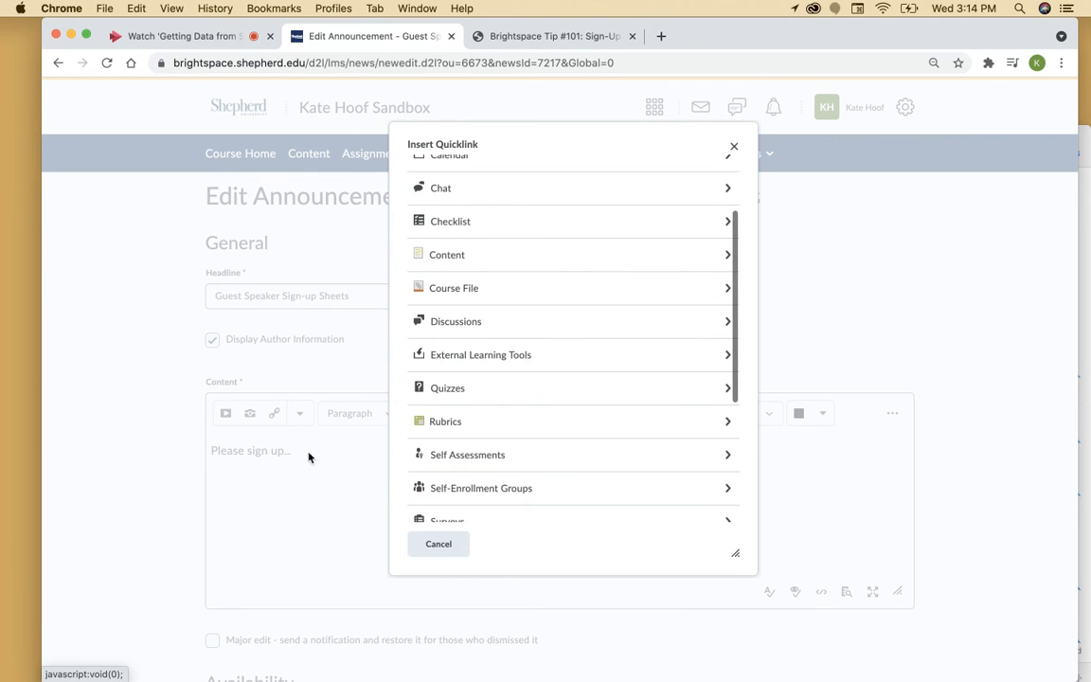
scroll(499, 222, up, 3)
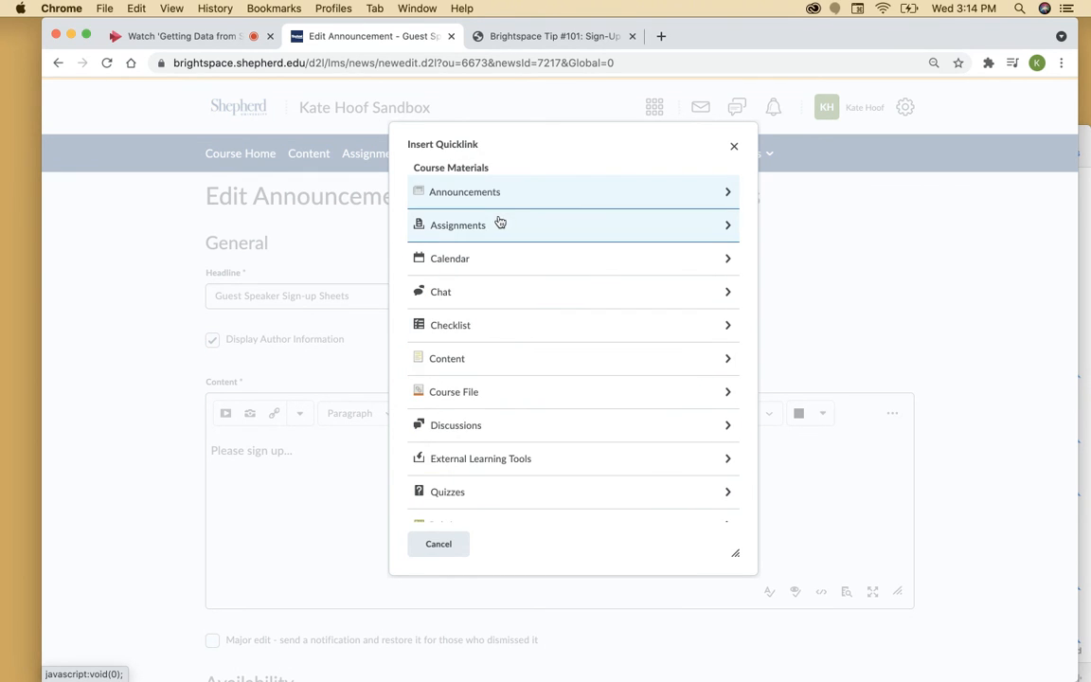
scroll(514, 426, down, 5)
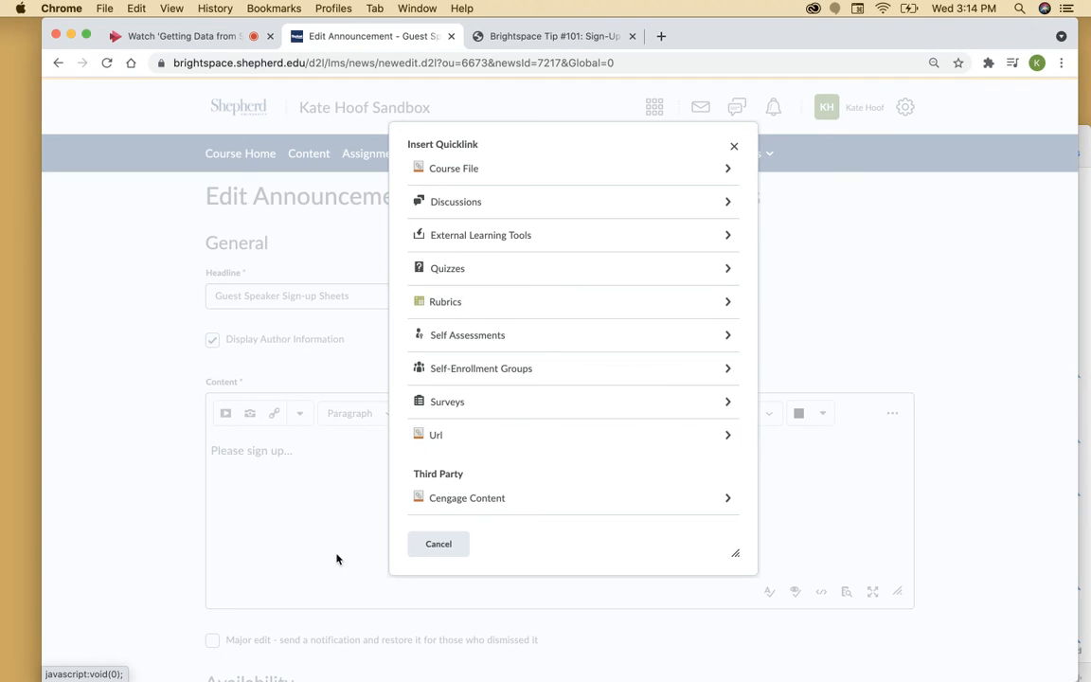
click(426, 547)
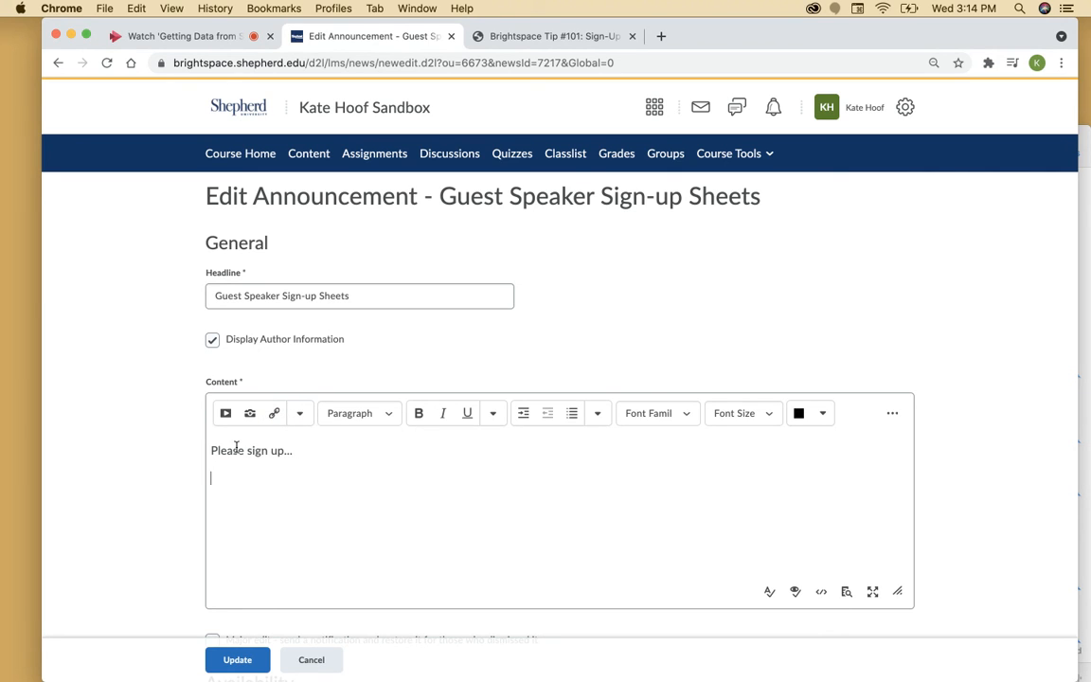
click(274, 413)
scroll(541, 491, down, 3)
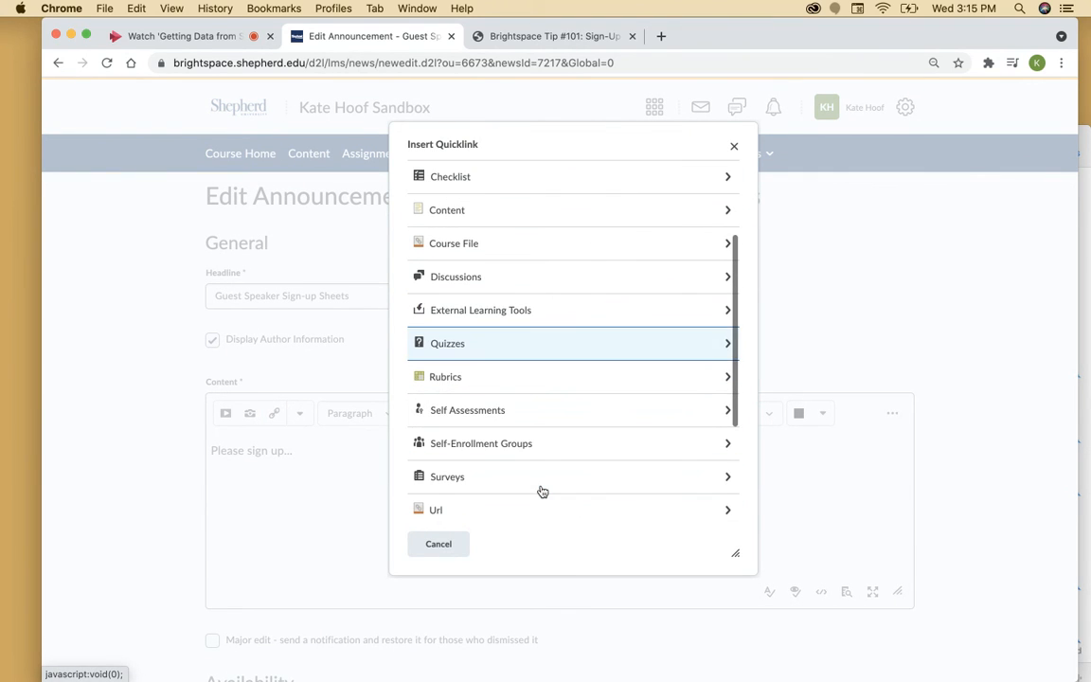
scroll(541, 490, down, 2)
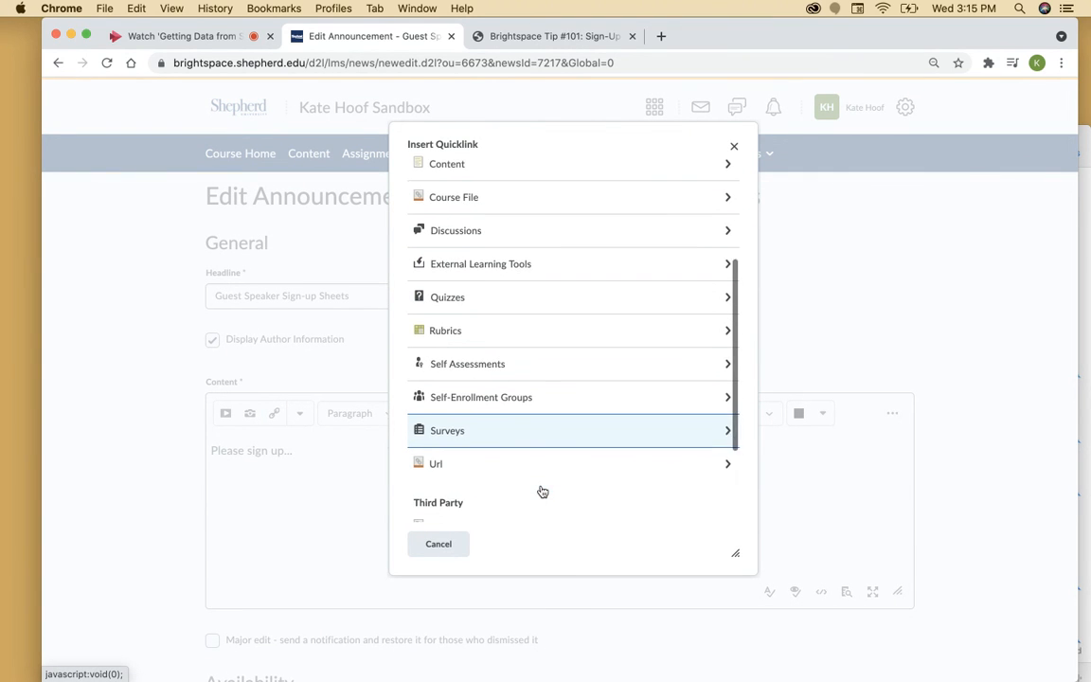
click(522, 382)
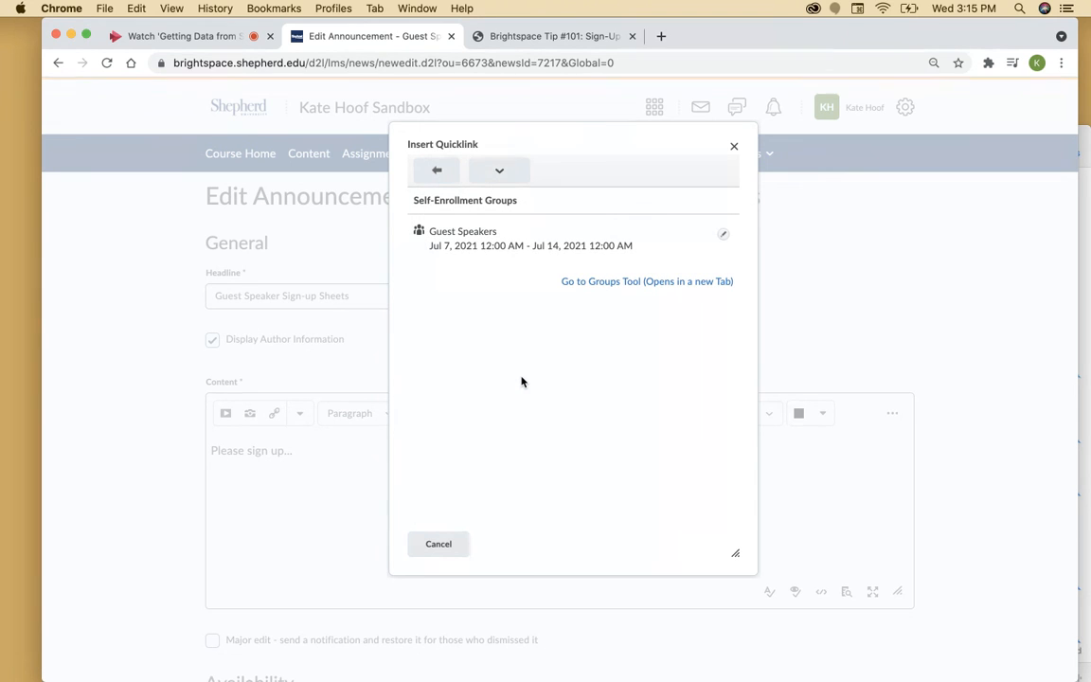
click(456, 241)
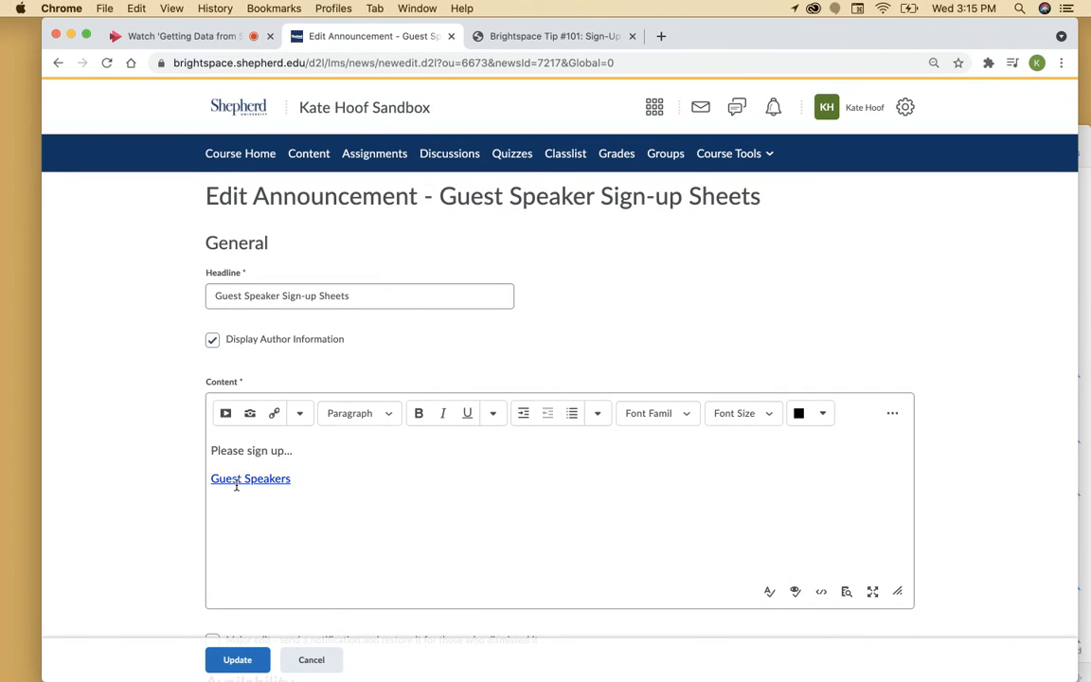
Save the updated Guest Speaker Sign-up Sheets announcement
click(238, 668)
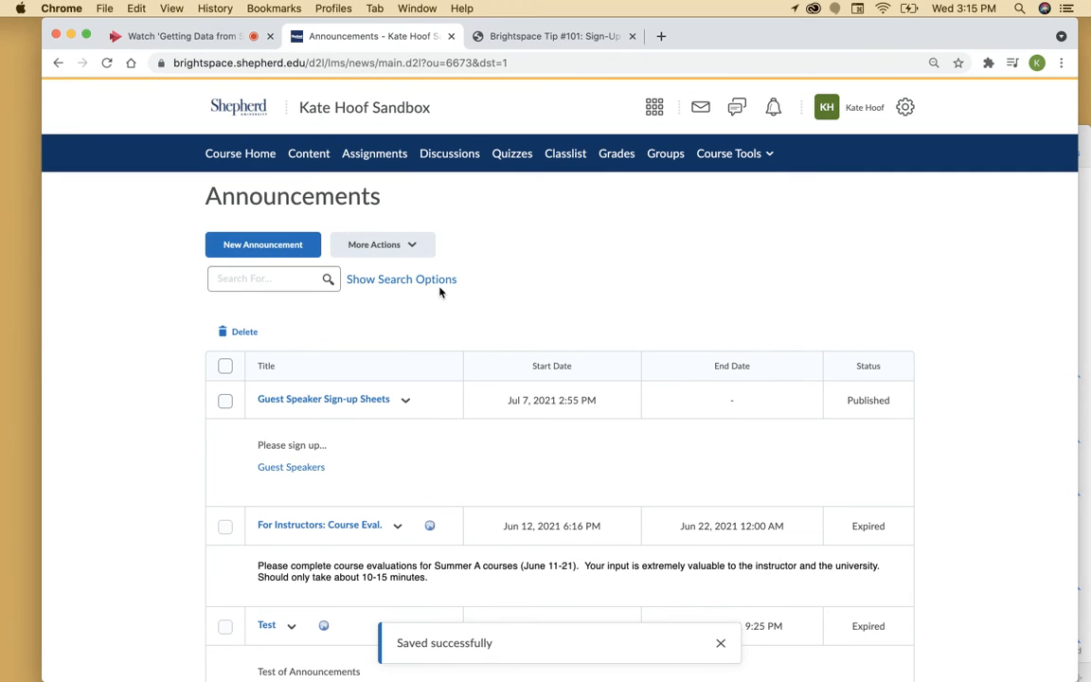
scroll(241, 151, down, 5)
scroll(240, 144, up, 6)
Check the announcement's Guest Speakers link on the course homepage, then go to Microsoft Stream
click(240, 161)
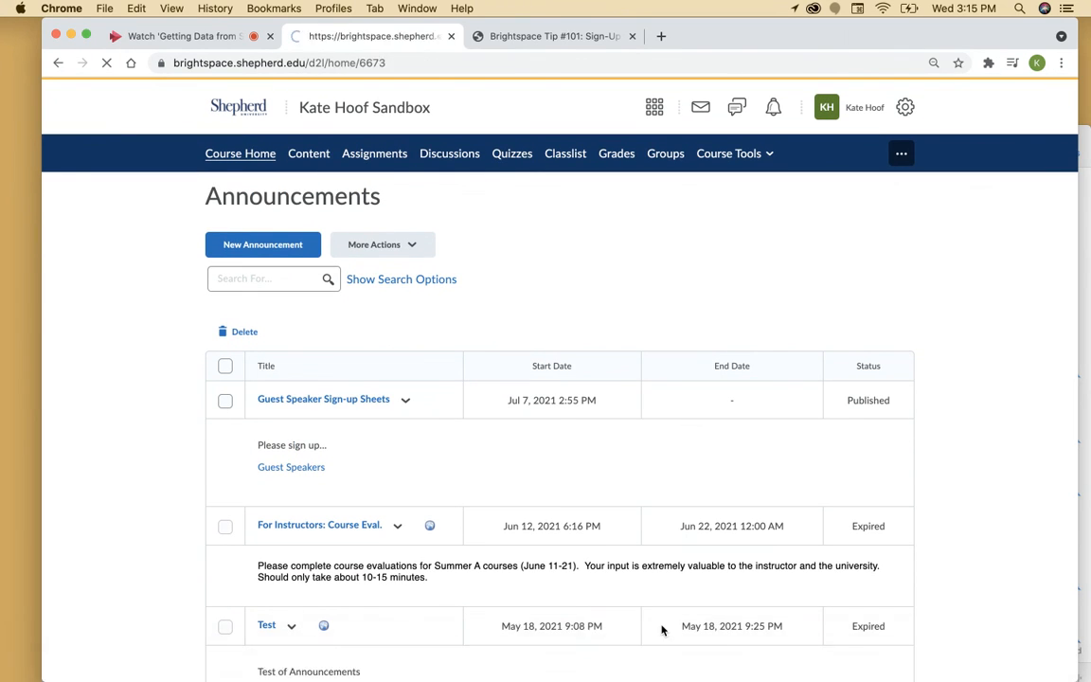
scroll(767, 554, down, 3)
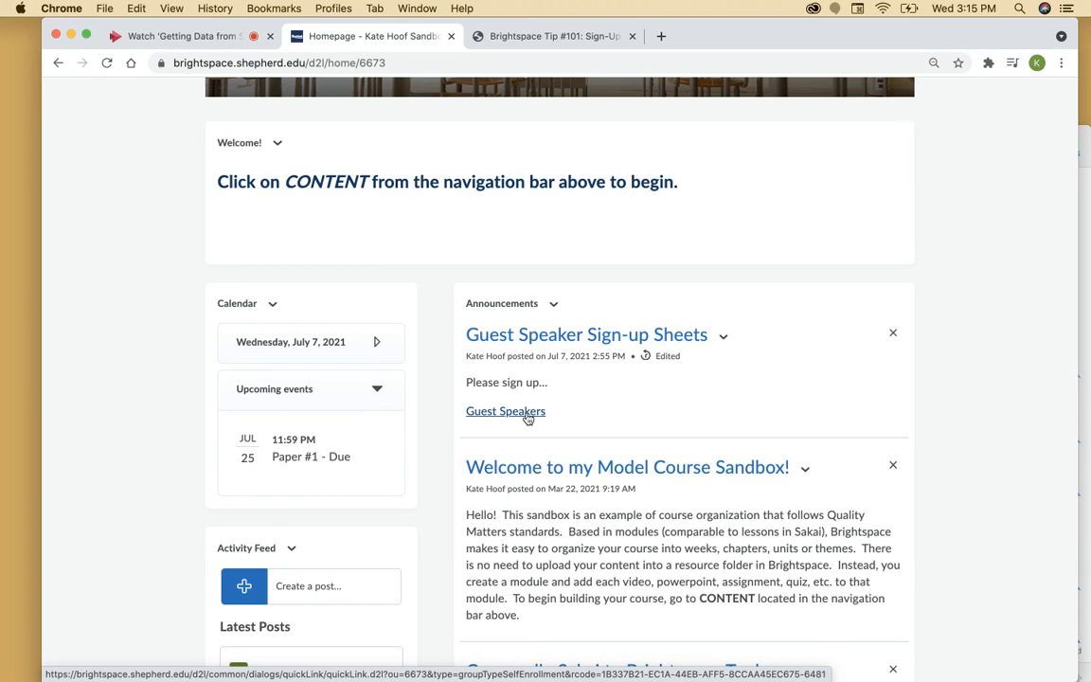
scroll(528, 418, up, 4)
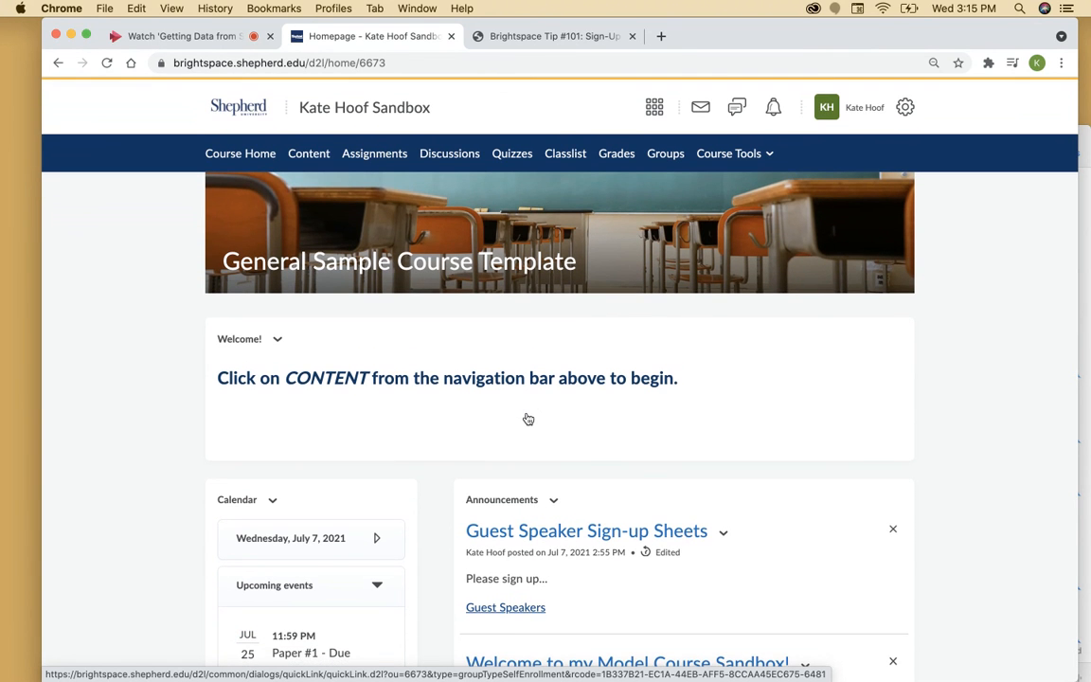
click(185, 36)
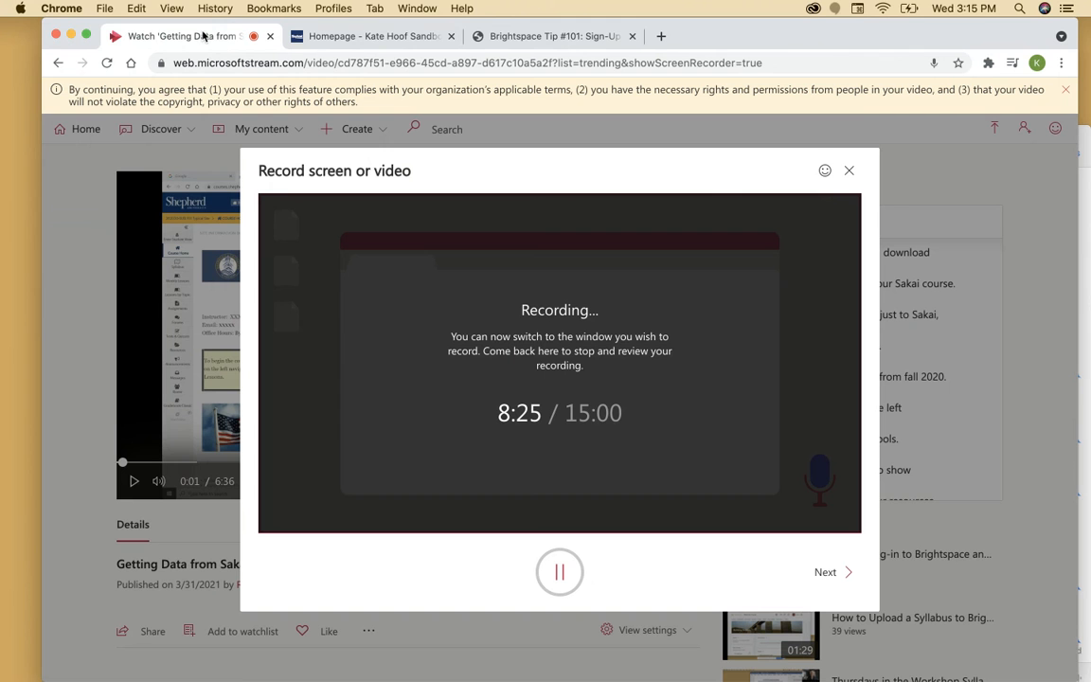